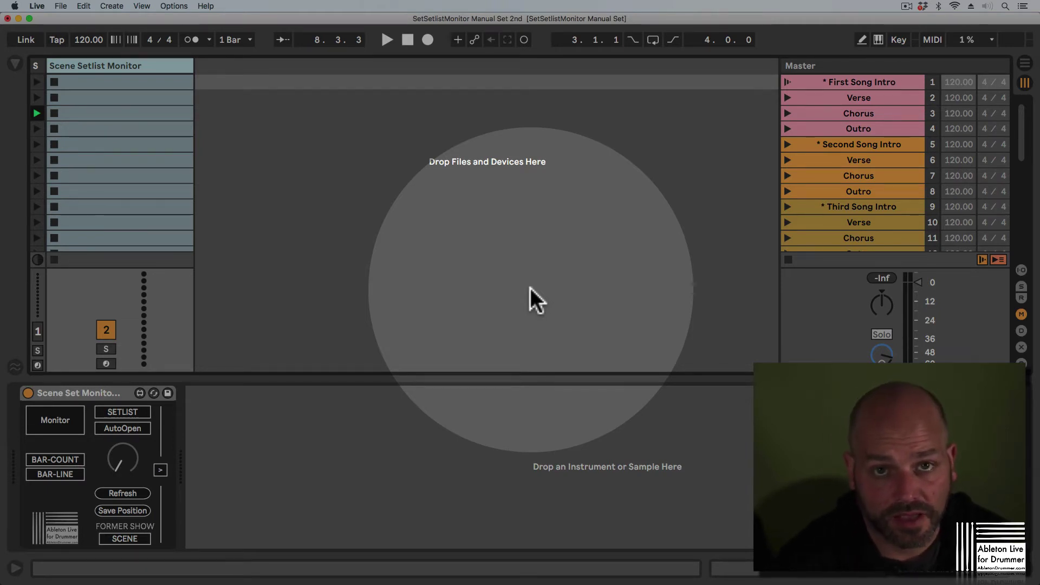
Select the Scene Setlist Monitor track and its third clip slot.
click(269, 443)
click(127, 112)
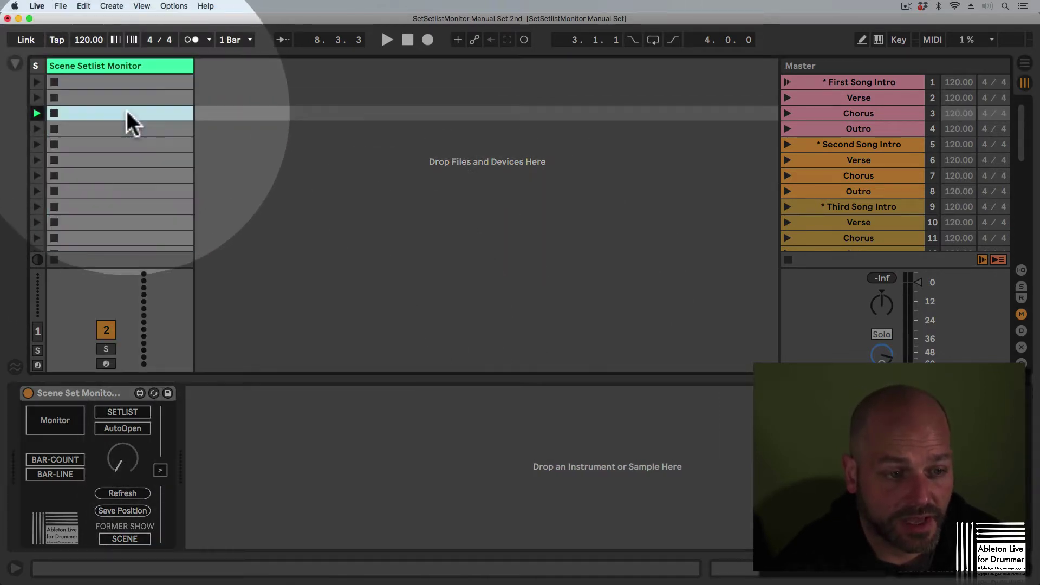
Create an empty MIDI clip in the first slot and duplicate it down the track with Cmd+D.
double_click(122, 81)
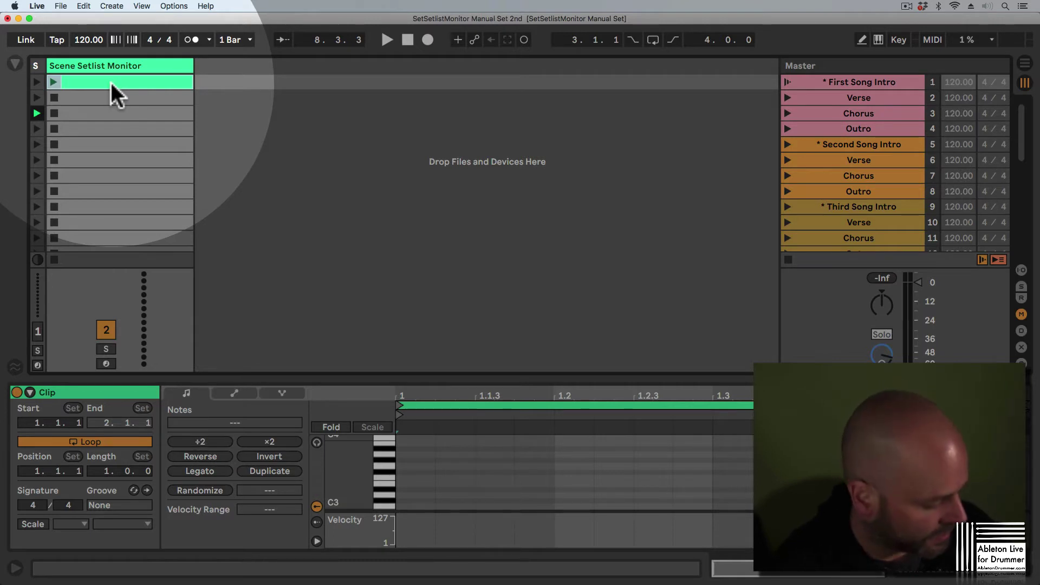
key(super+d)
key(super+d)
key(super+d)
key(super+d)
key(super+d)
key(super+d)
key(super+d)
key(super+d)
key(super+d)
key(super+d)
key(super+d)
key(super+d)
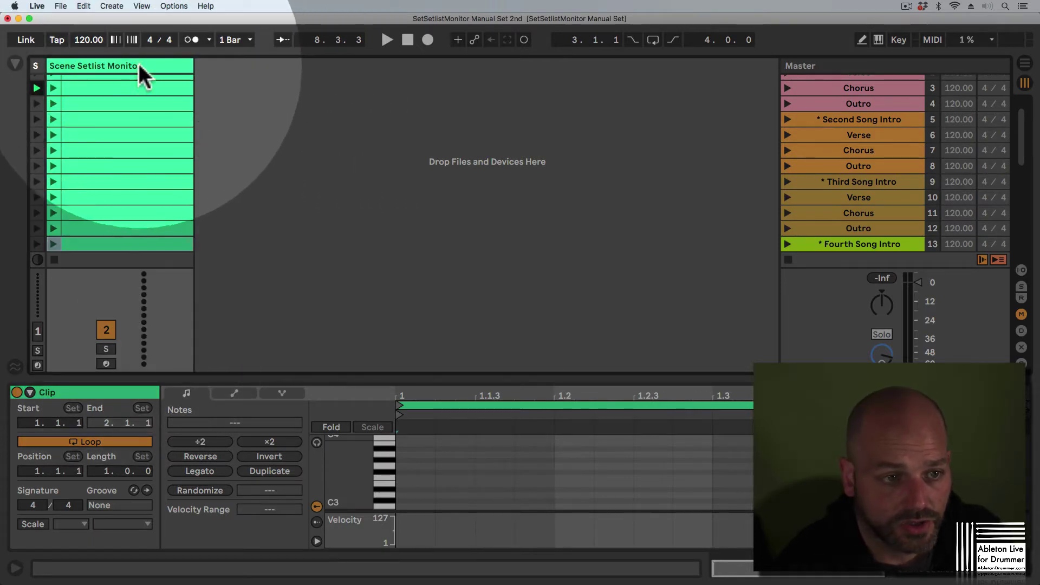
Turn on the setlist monitor pop-up window and move it up and to the right.
click(138, 64)
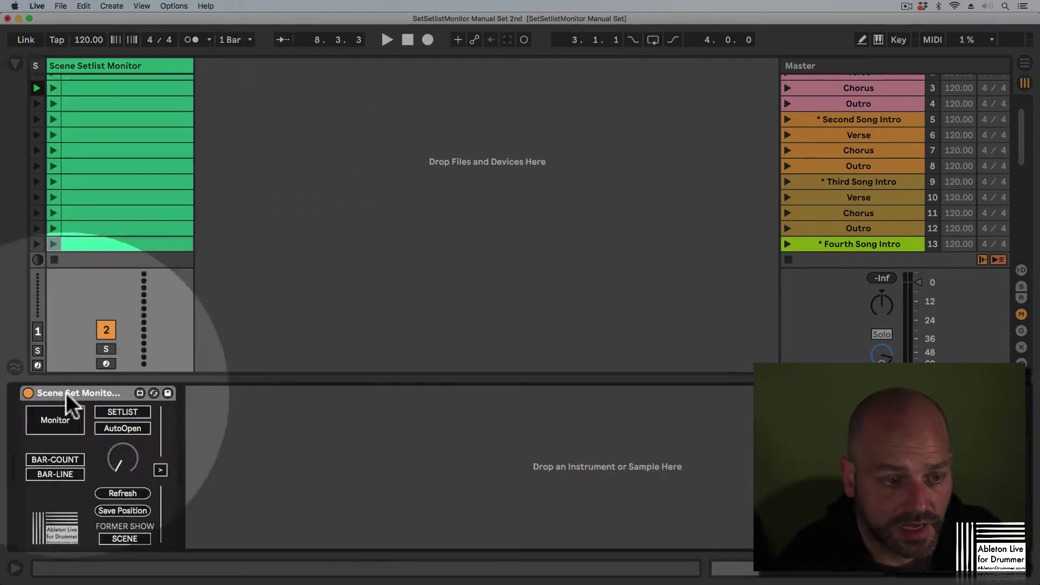
click(58, 423)
drag(160, 70, 363, 26)
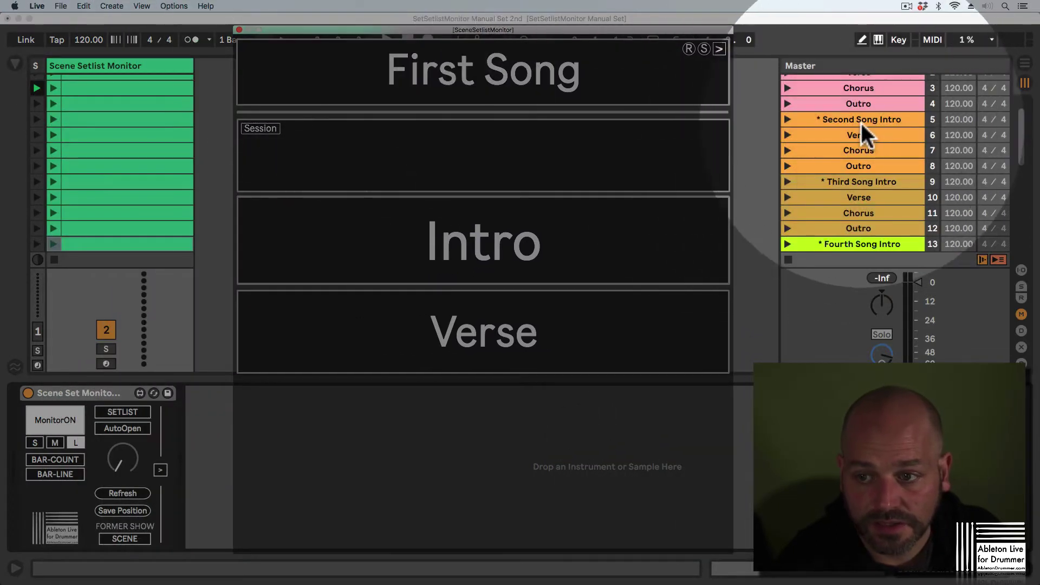
Step through Second Song's scenes to Third Song's Verse so the monitor shows Third Song.
click(861, 121)
click(859, 120)
click(861, 136)
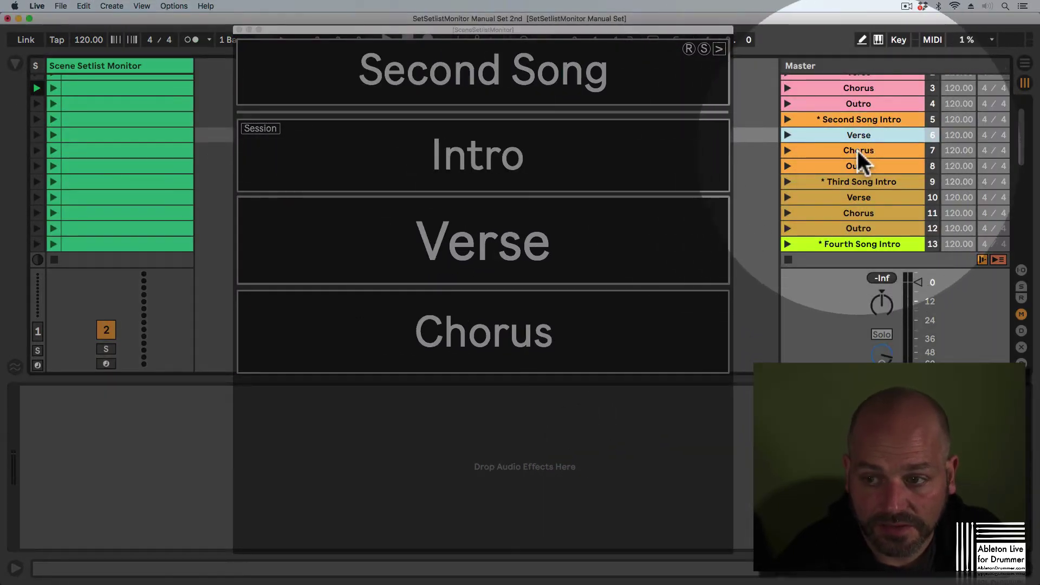
click(859, 151)
click(859, 166)
click(860, 182)
click(859, 197)
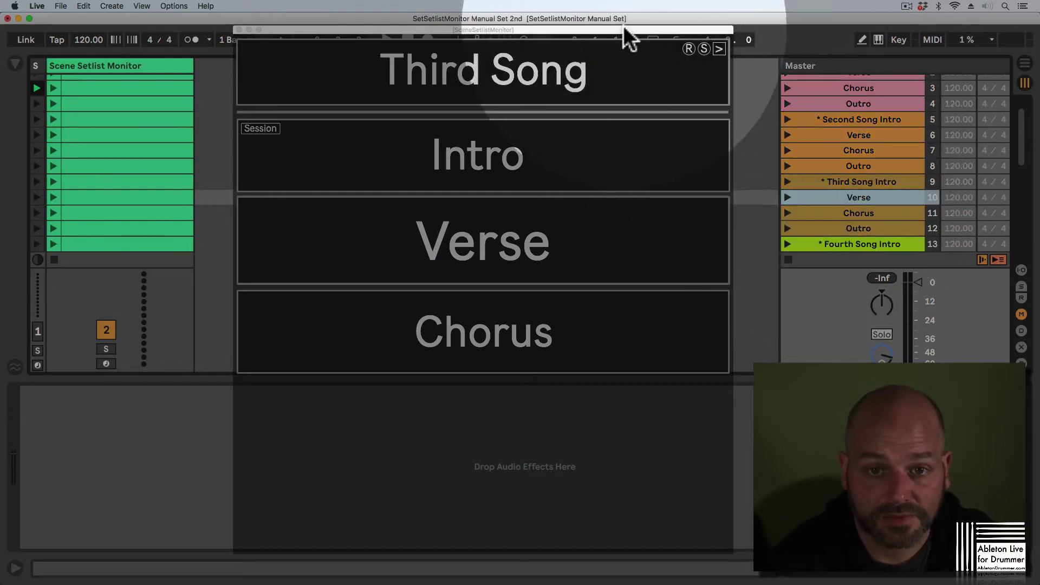
click(623, 28)
Launch the first song's Outro scene, then select Second Song's Intro through Outro during playback.
drag(623, 27, 627, 53)
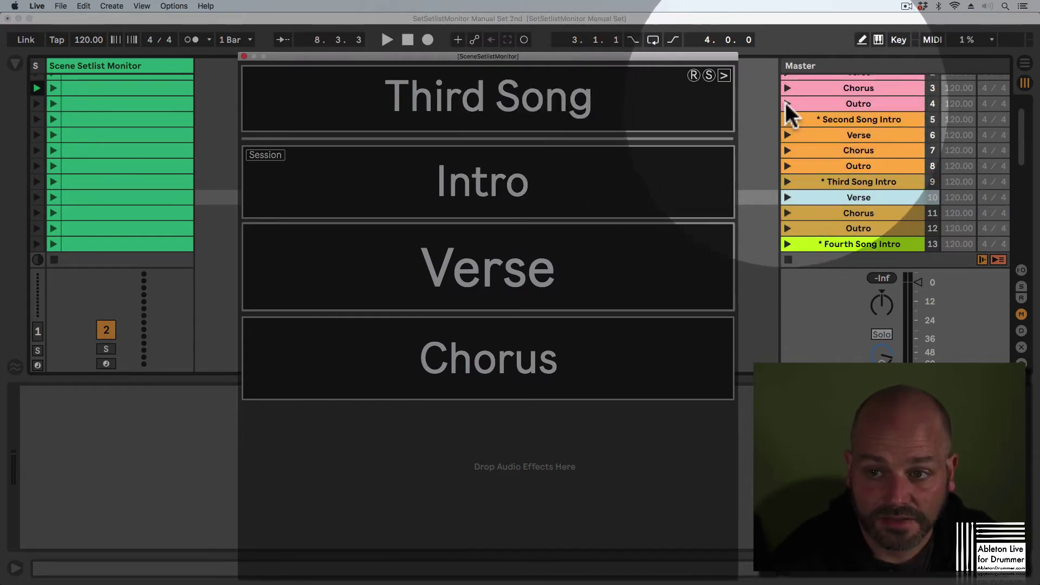
click(786, 104)
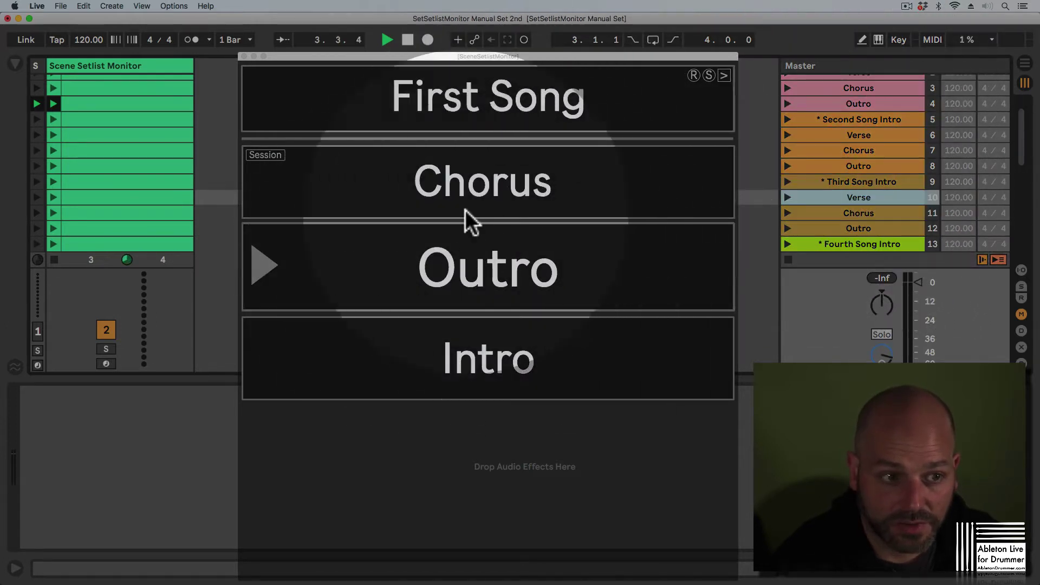
click(864, 99)
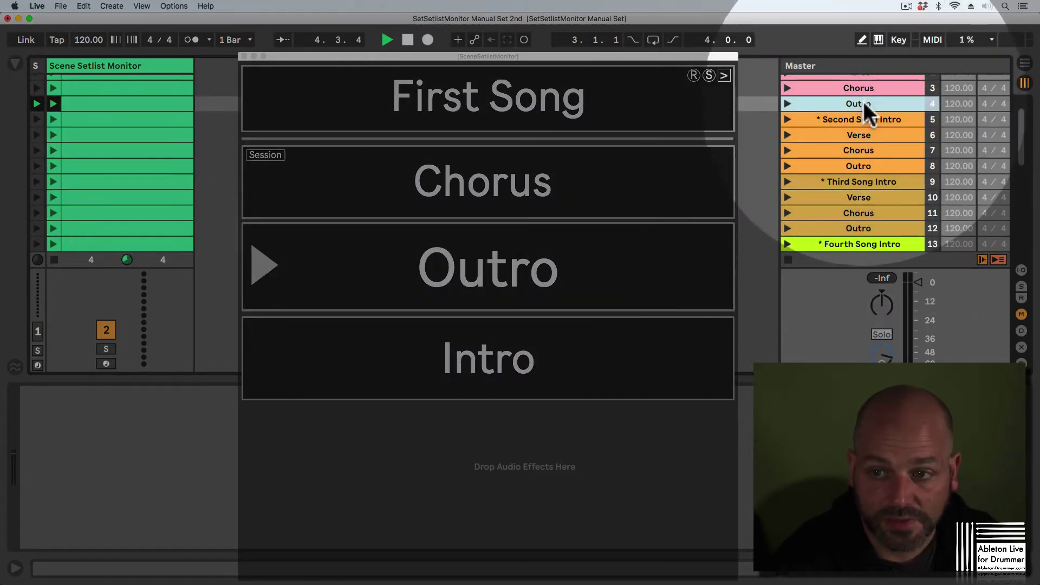
click(863, 117)
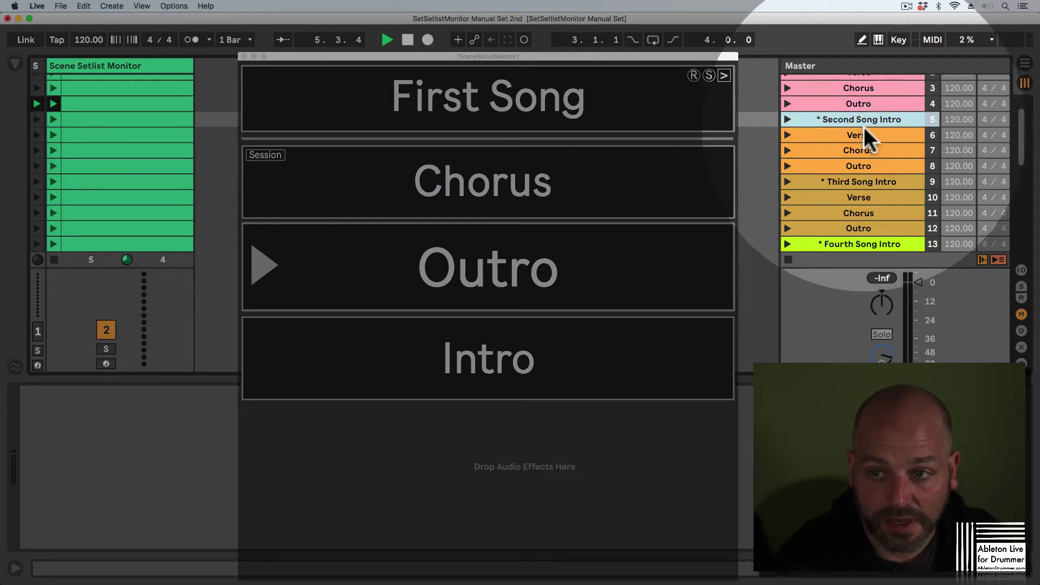
click(865, 135)
click(871, 150)
click(880, 164)
Keep selecting Second Song scenes during playback, then stop with Chorus selected.
click(875, 151)
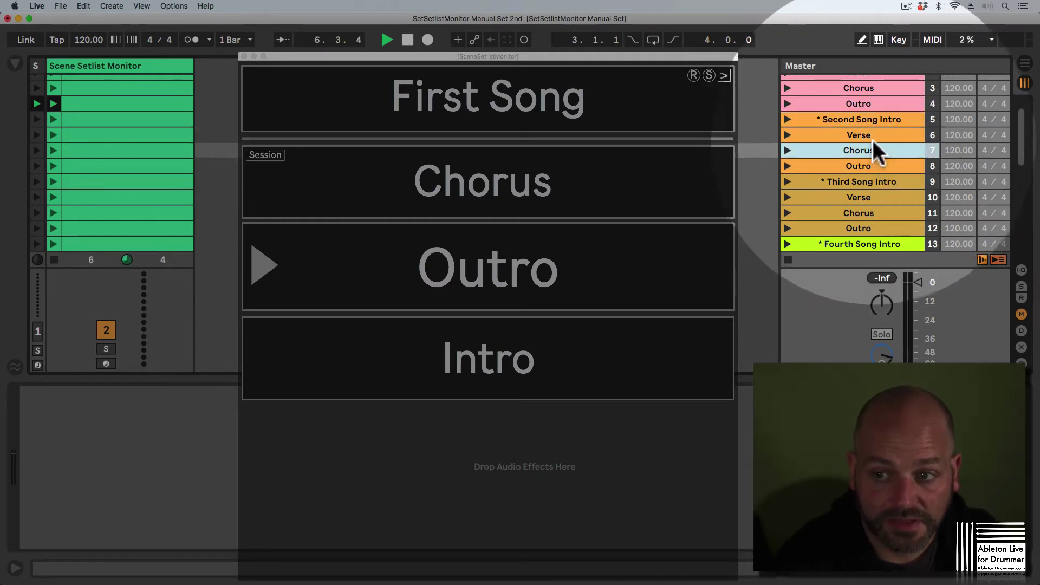
click(875, 123)
click(875, 135)
click(878, 150)
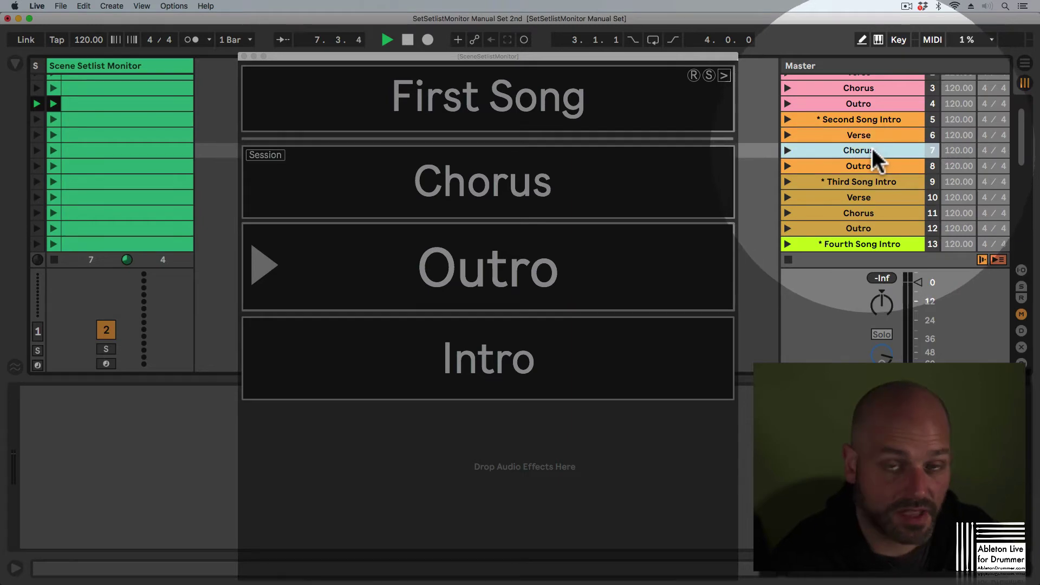
click(872, 165)
click(869, 180)
click(872, 163)
click(867, 152)
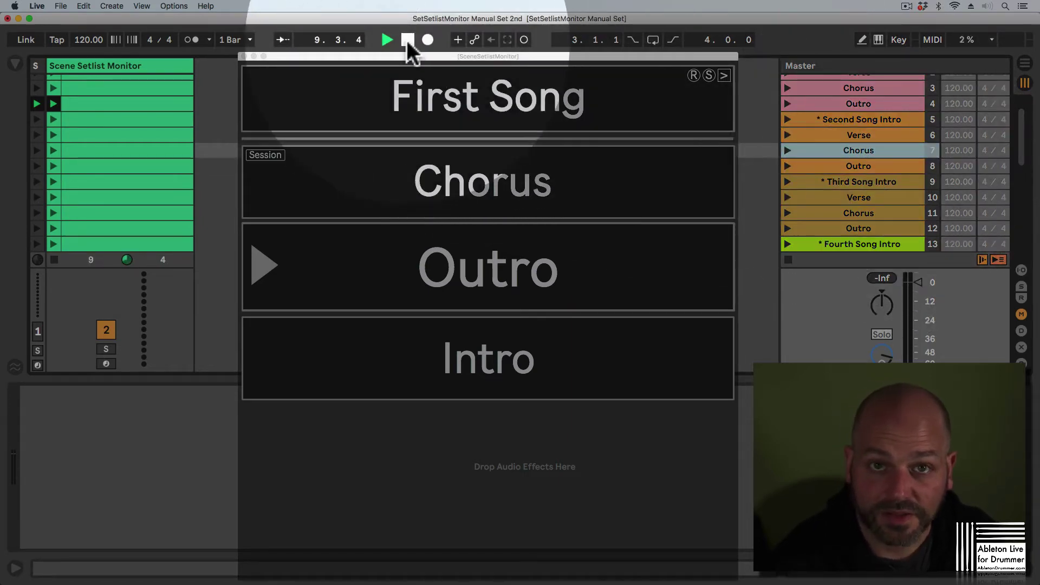
click(407, 40)
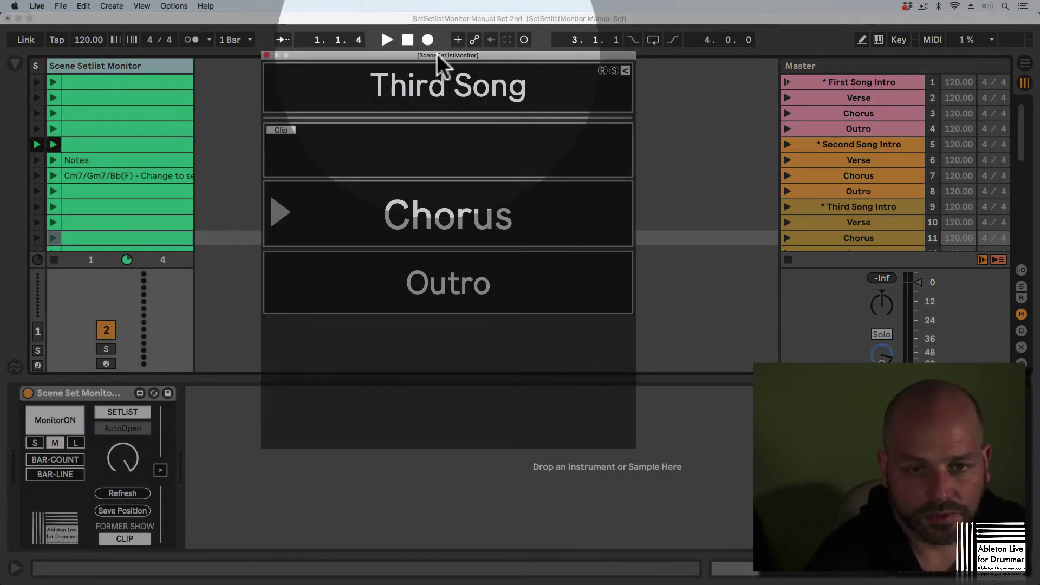
Move the monitor window up-left and cycle its size through small, medium, large, back to medium.
drag(437, 62, 401, 51)
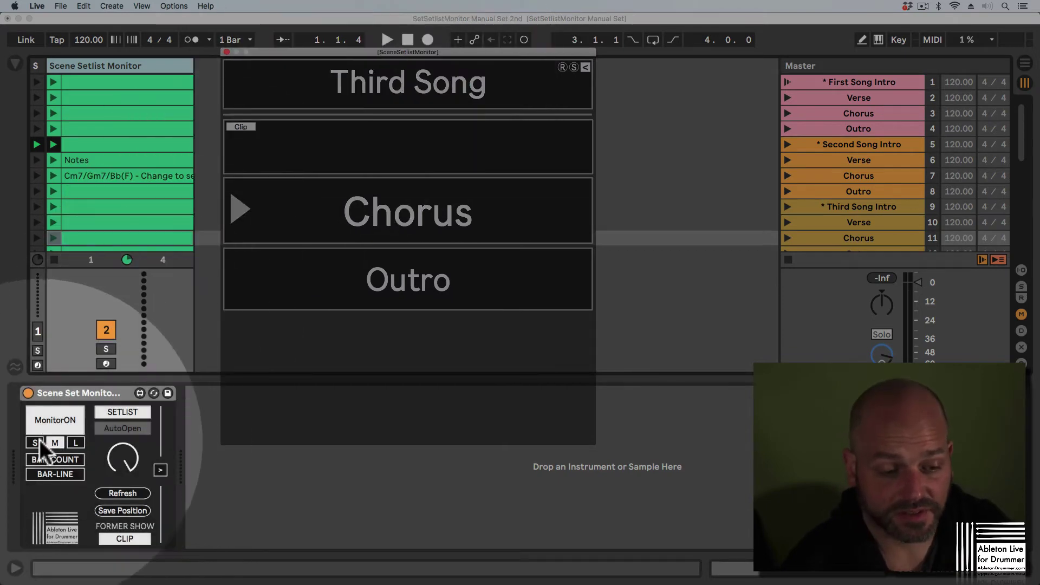
click(37, 439)
click(57, 443)
click(74, 443)
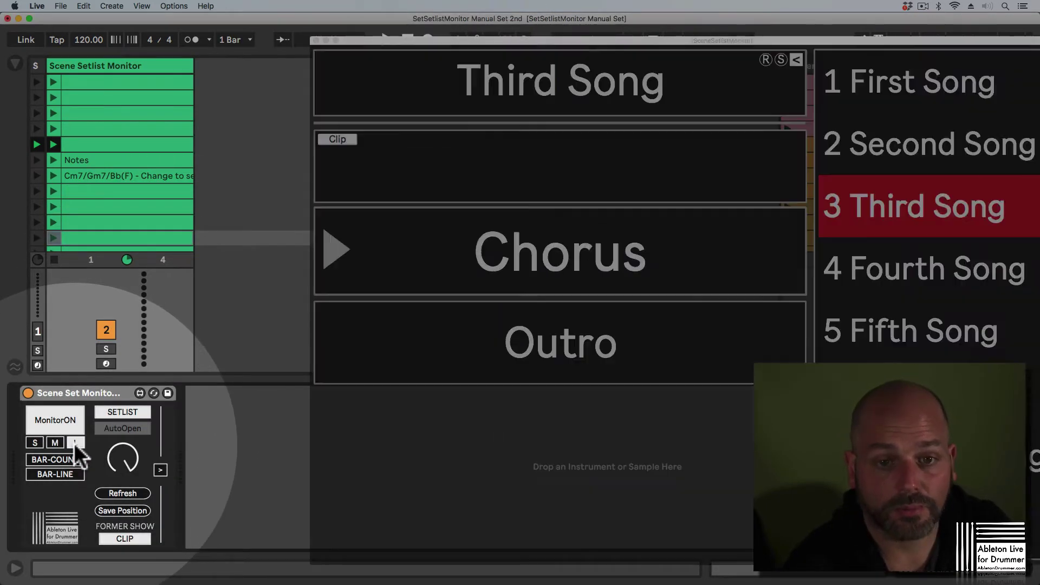
click(55, 443)
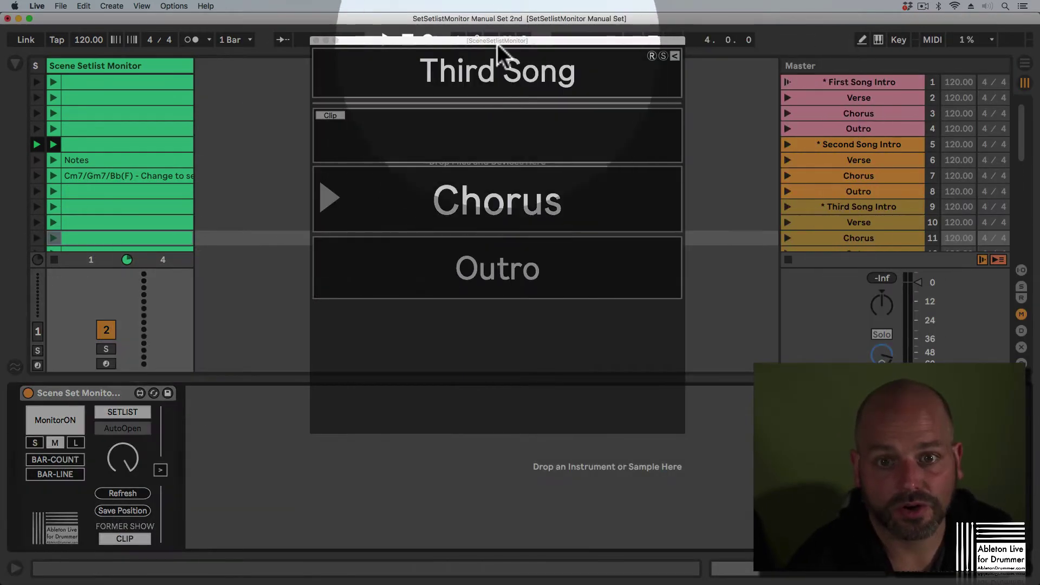
Reposition the monitor over the set and cycle it through small, medium and large.
drag(497, 44, 664, 49)
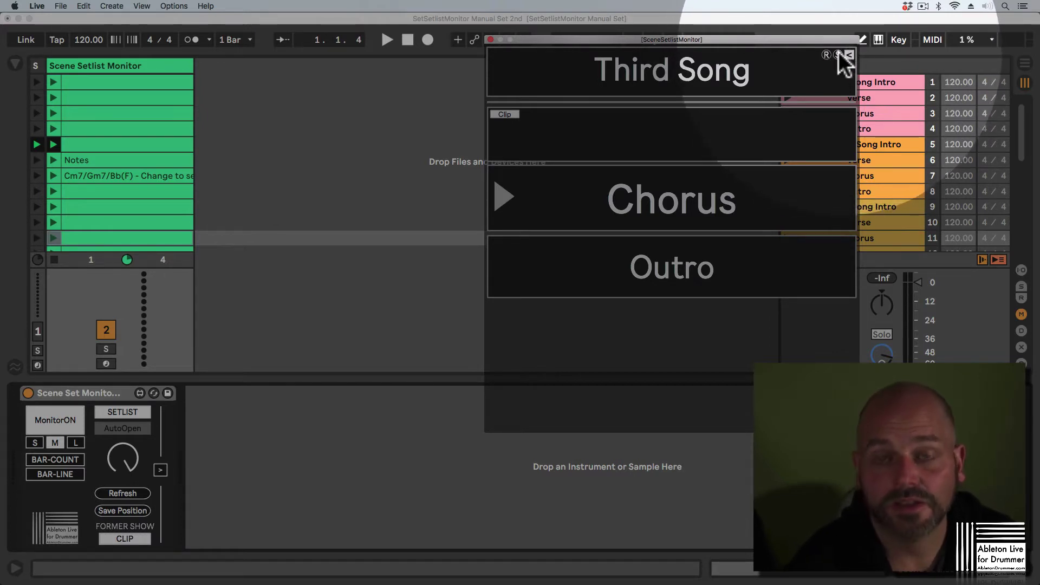
drag(796, 39, 777, 34)
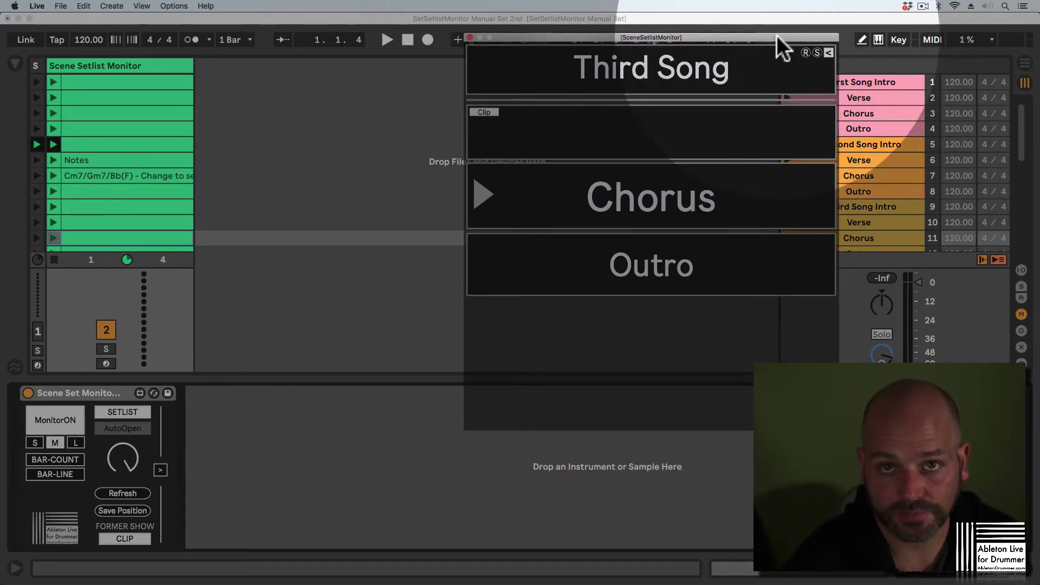
click(36, 442)
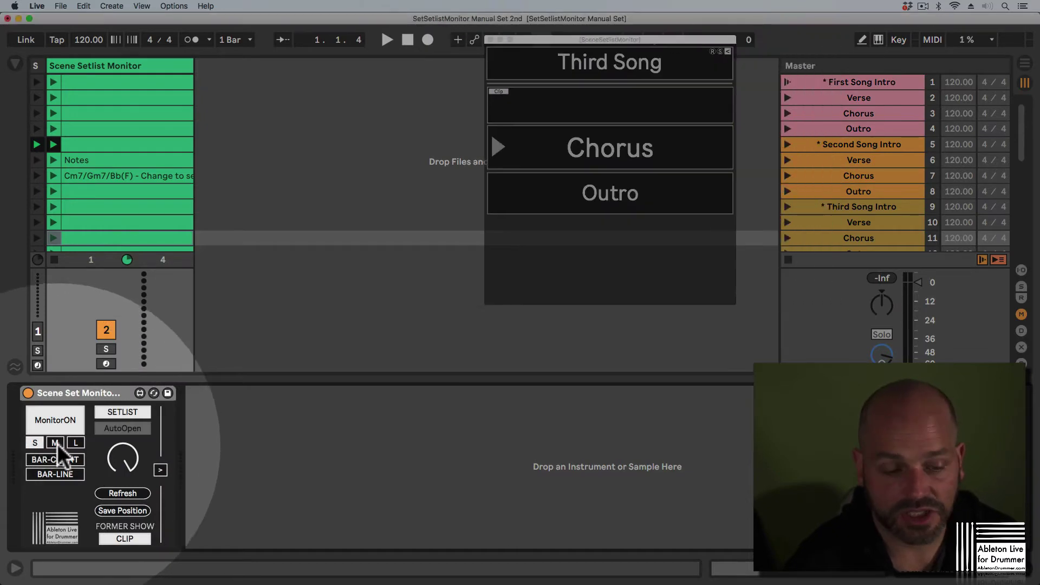
click(55, 444)
click(77, 444)
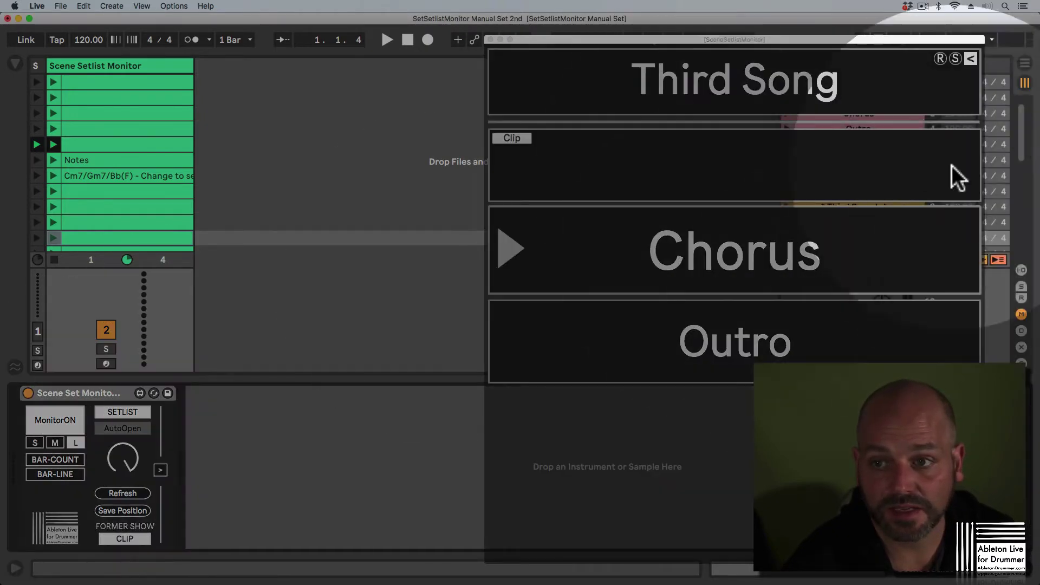
Move the monitor left off the scene list, shrink it to small, and close the song list.
drag(758, 39, 323, 21)
click(34, 441)
click(35, 440)
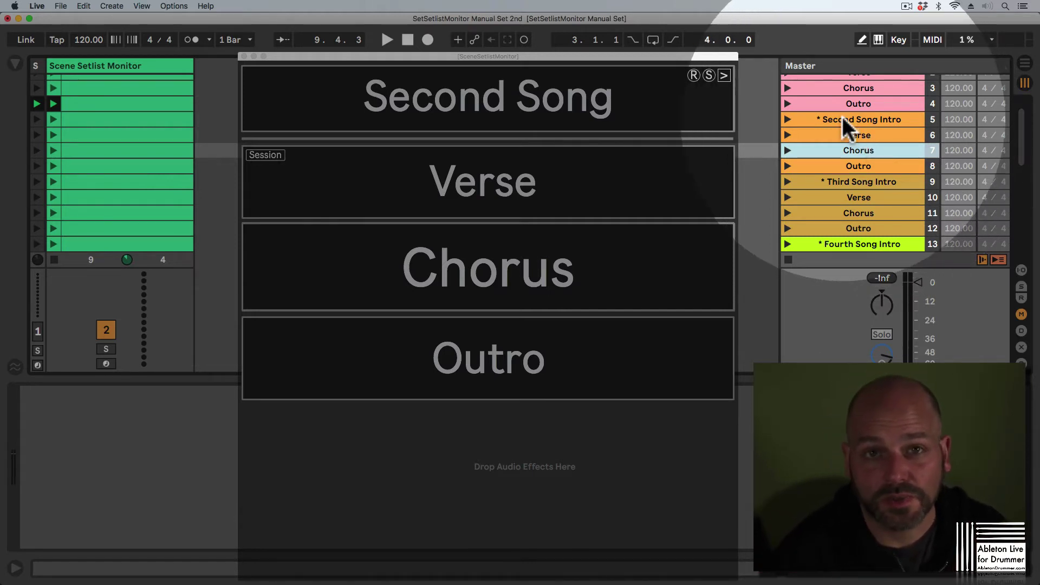
Switch the monitor between First Song and Second Song by selecting their Intro scenes.
scroll(837, 115, up, 2)
click(852, 83)
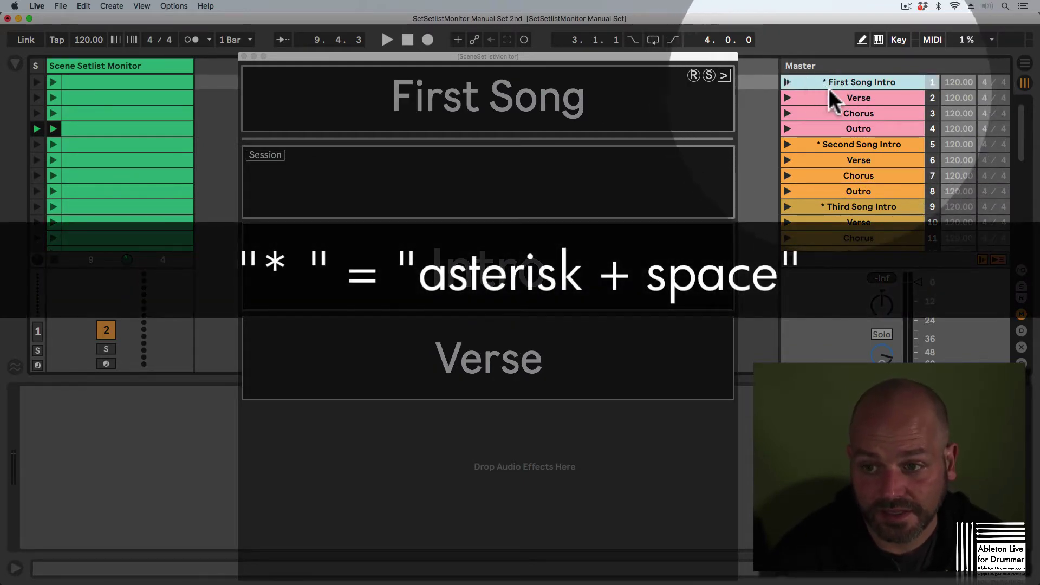
click(851, 144)
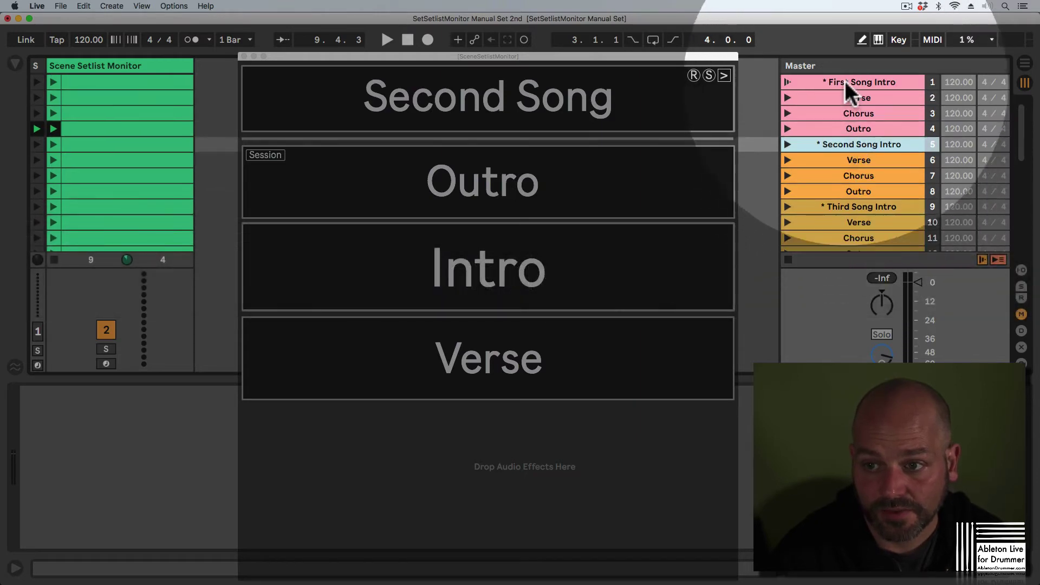
click(846, 81)
click(853, 145)
Select the Third, Fourth and Fifth Song Intro scenes, then reset the monitor to First Song.
scroll(856, 157, down, 4)
click(856, 148)
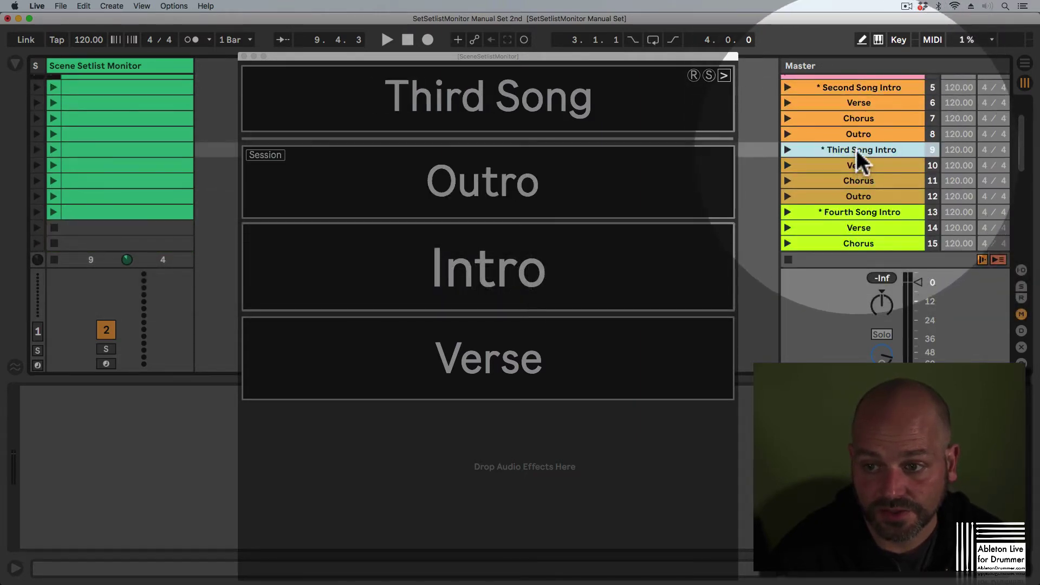
scroll(859, 163, down, 5)
click(857, 125)
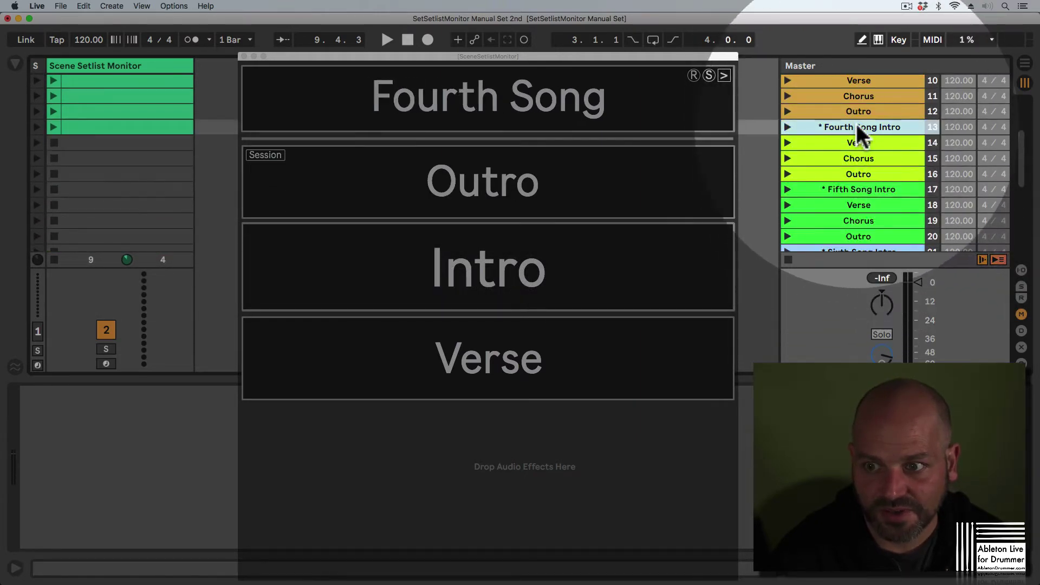
click(869, 190)
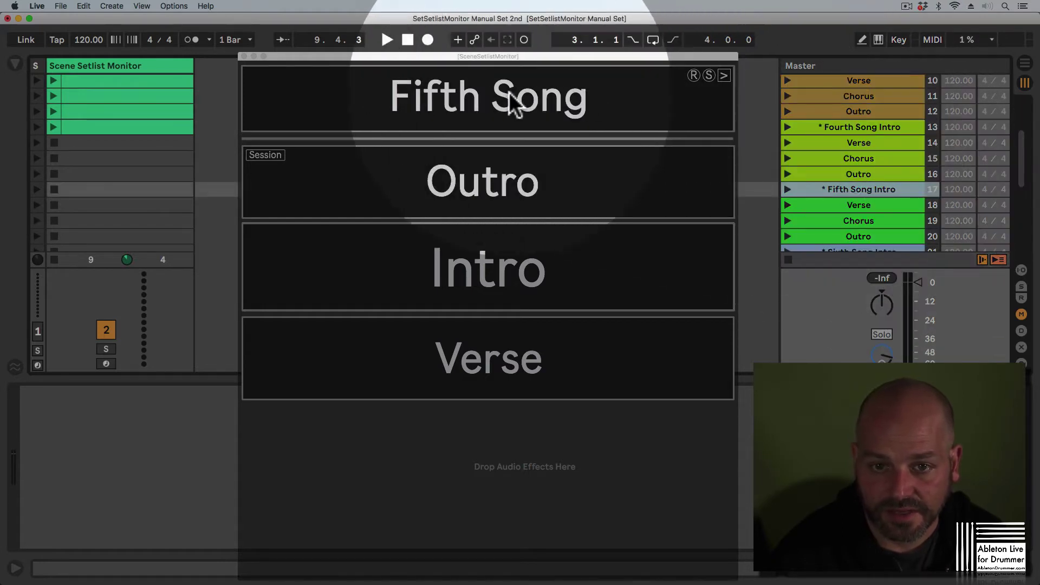
click(694, 75)
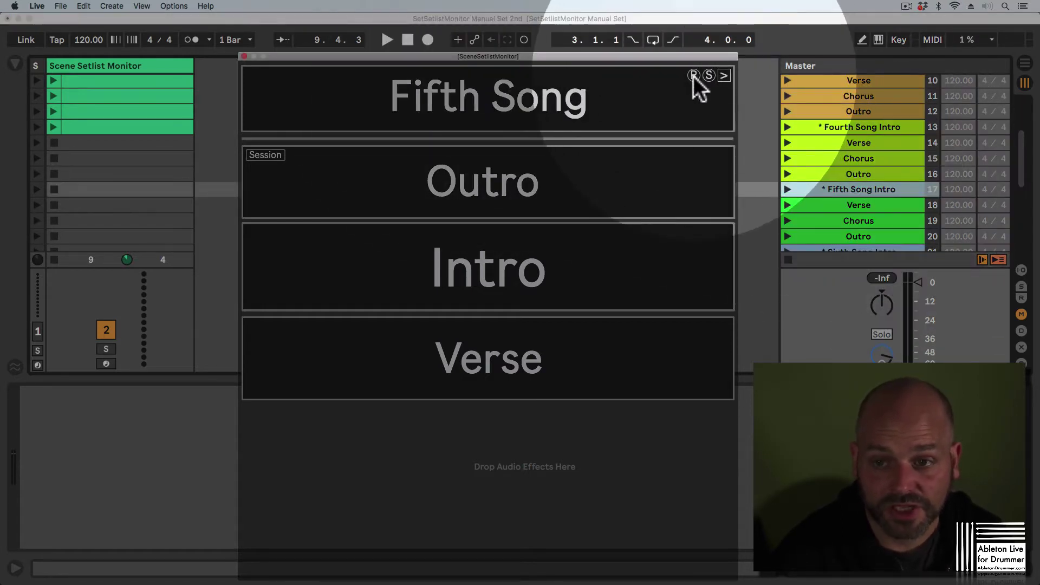
click(545, 102)
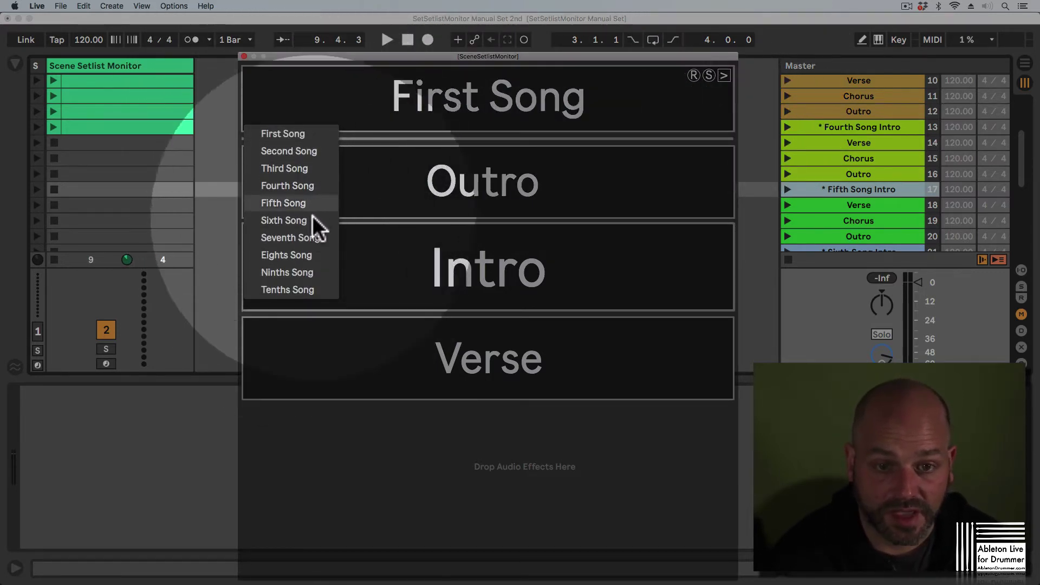
Pick Second through Fifth Song from the numbered setlist, then hide the setlist.
click(449, 101)
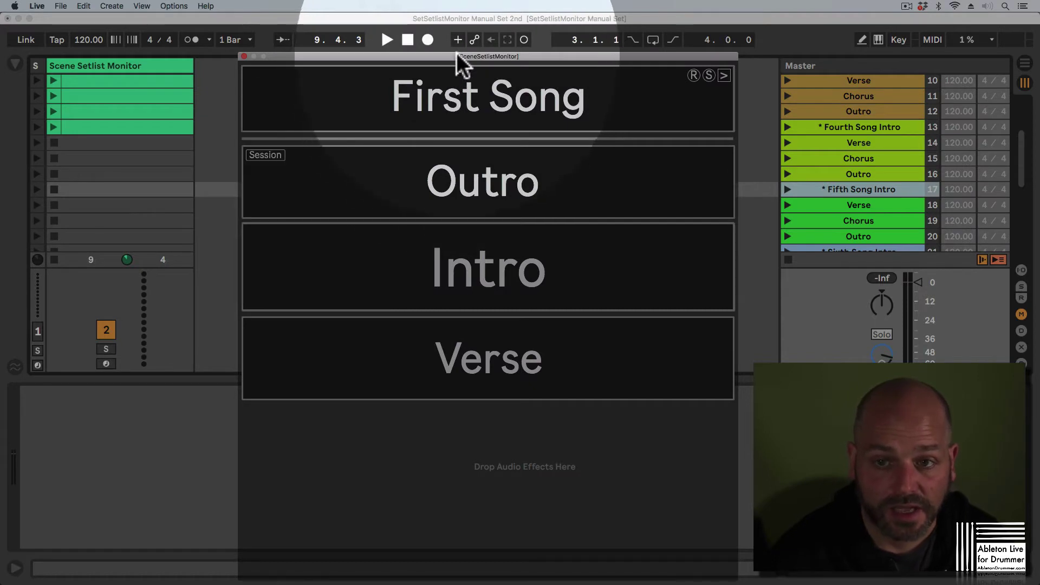
click(724, 75)
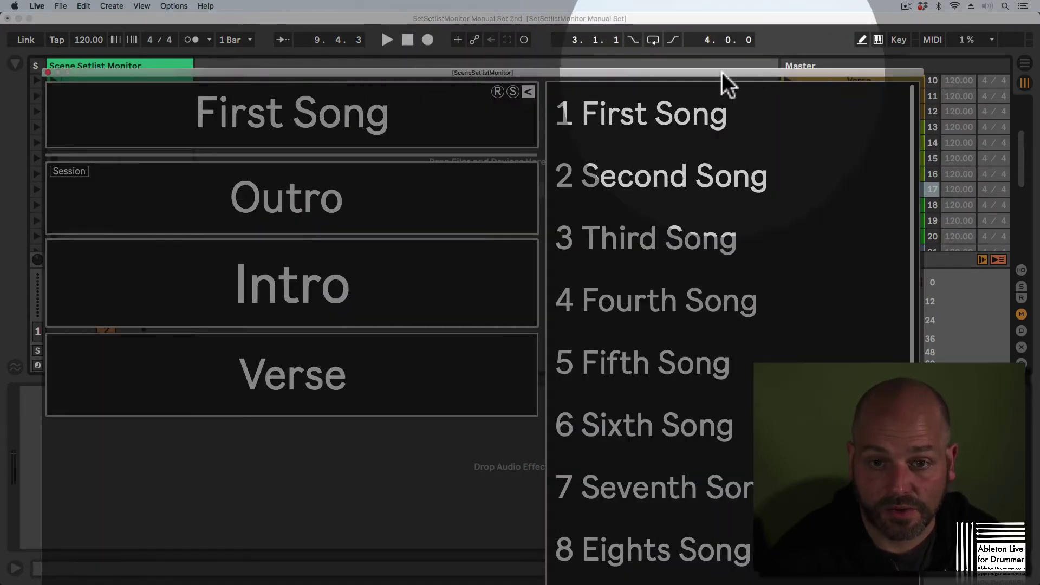
drag(643, 70, 715, 21)
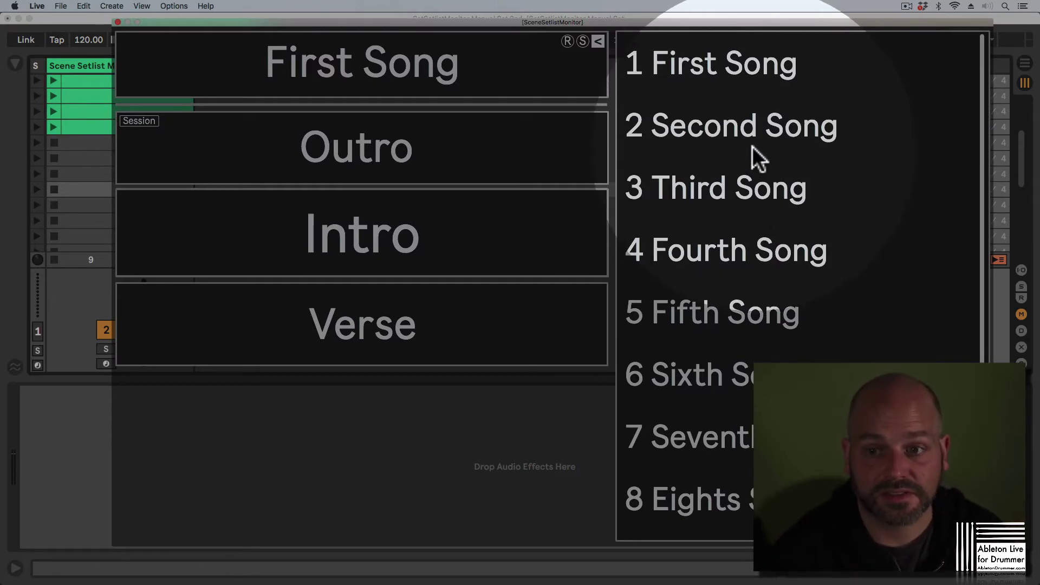
click(747, 130)
click(740, 195)
click(759, 254)
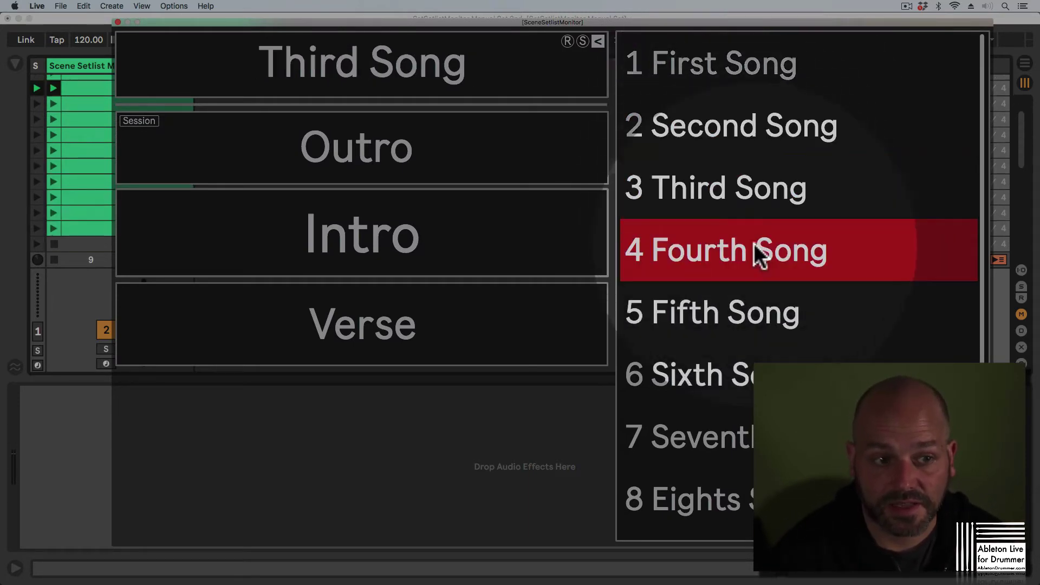
click(758, 300)
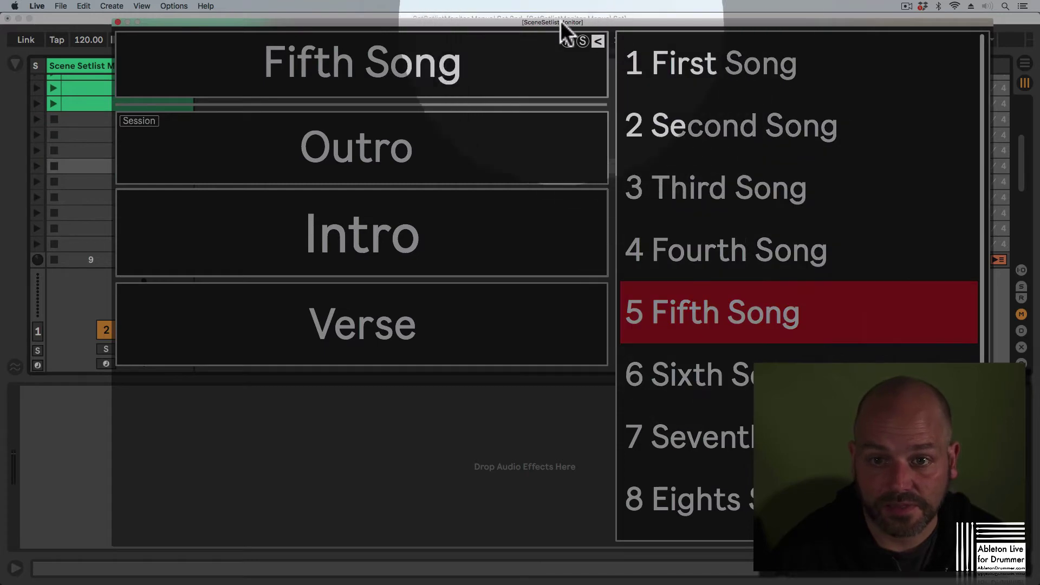
click(598, 41)
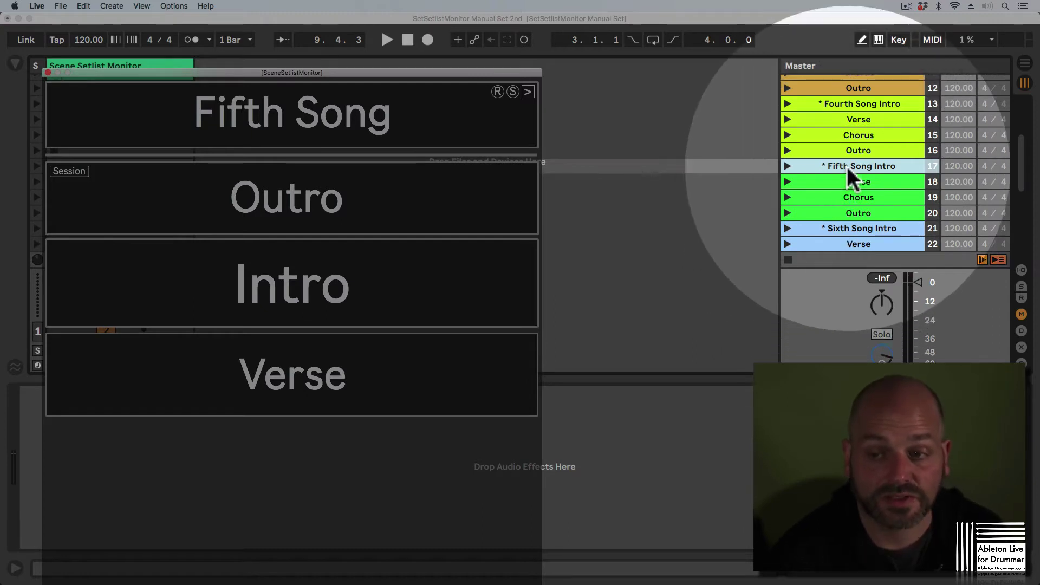
Choose Eights, Ninths, then Tenths Song from the song title dropdown.
click(320, 126)
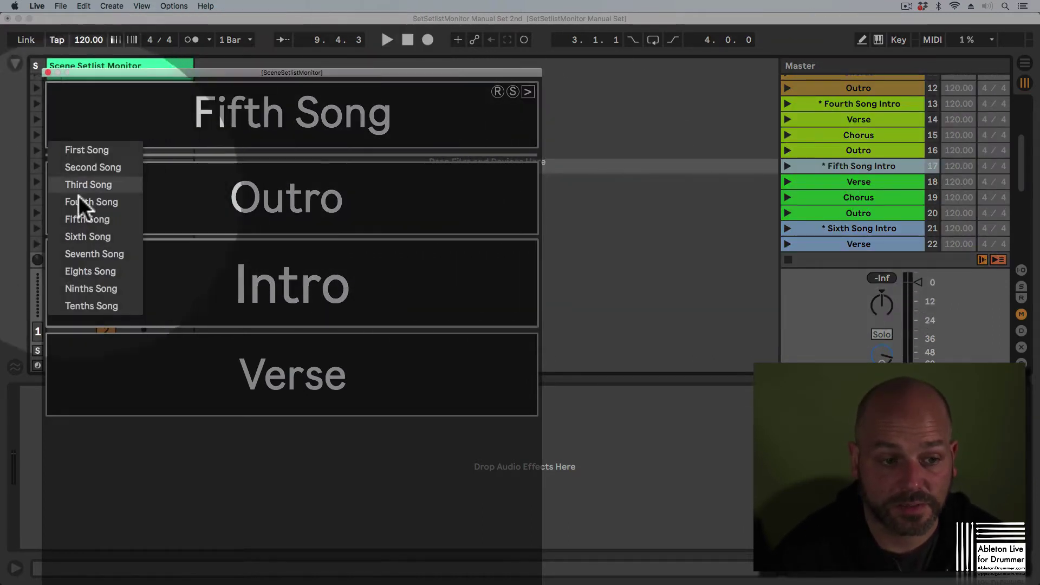
click(94, 271)
click(203, 124)
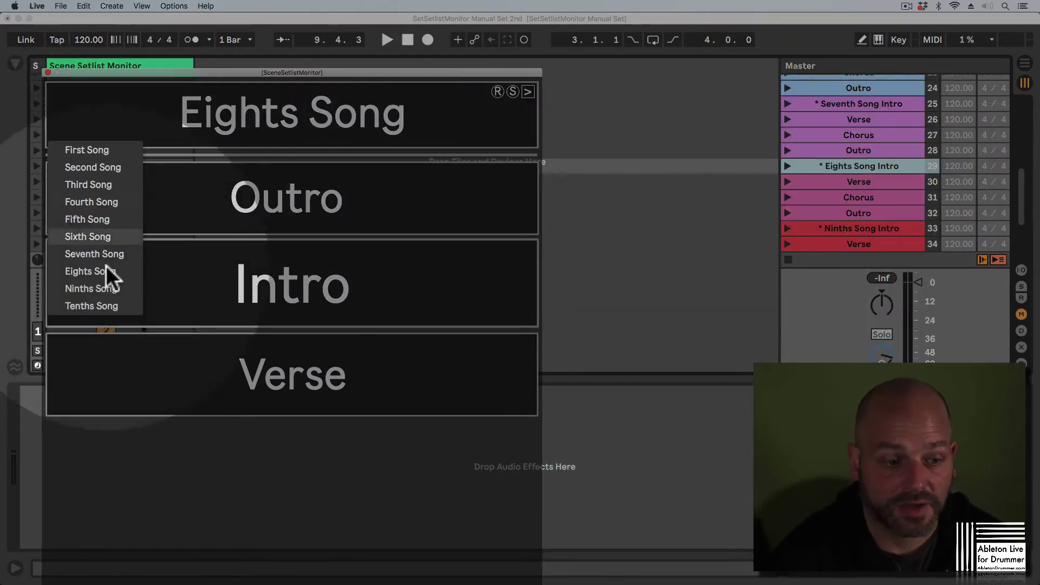
click(106, 287)
click(232, 110)
click(103, 306)
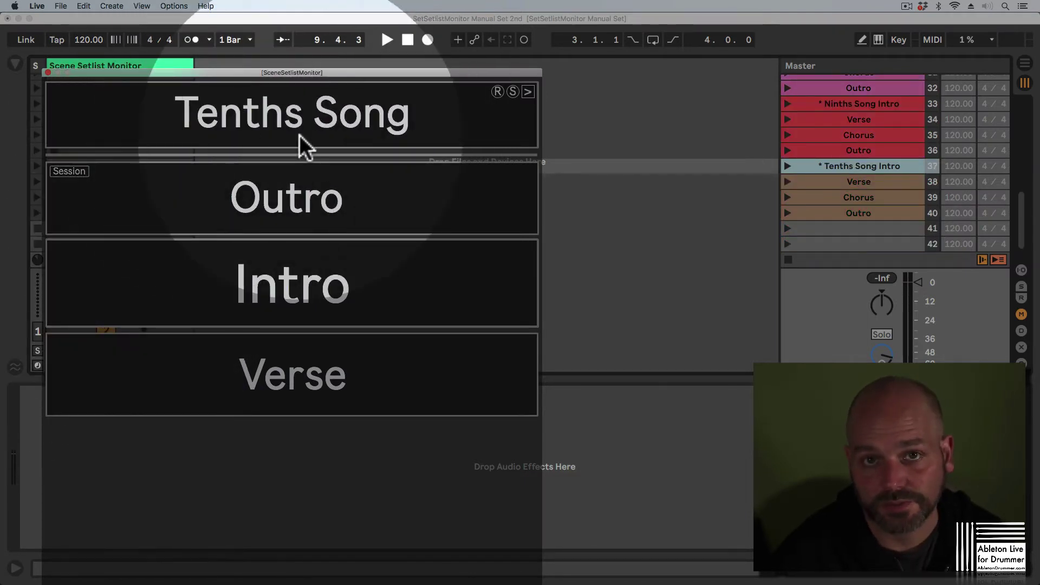
Drag the four Eights Song scenes below Ninths Song, then reset the monitor with R.
scroll(845, 138, up, 4)
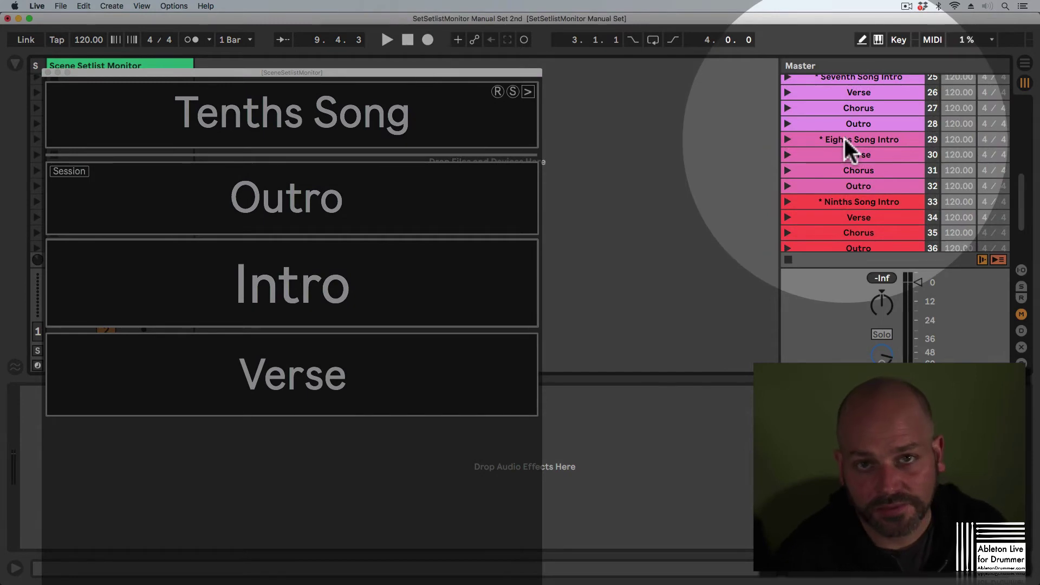
click(844, 138)
scroll(852, 144, down, 4)
scroll(855, 130, up, 2)
shift+click(861, 154)
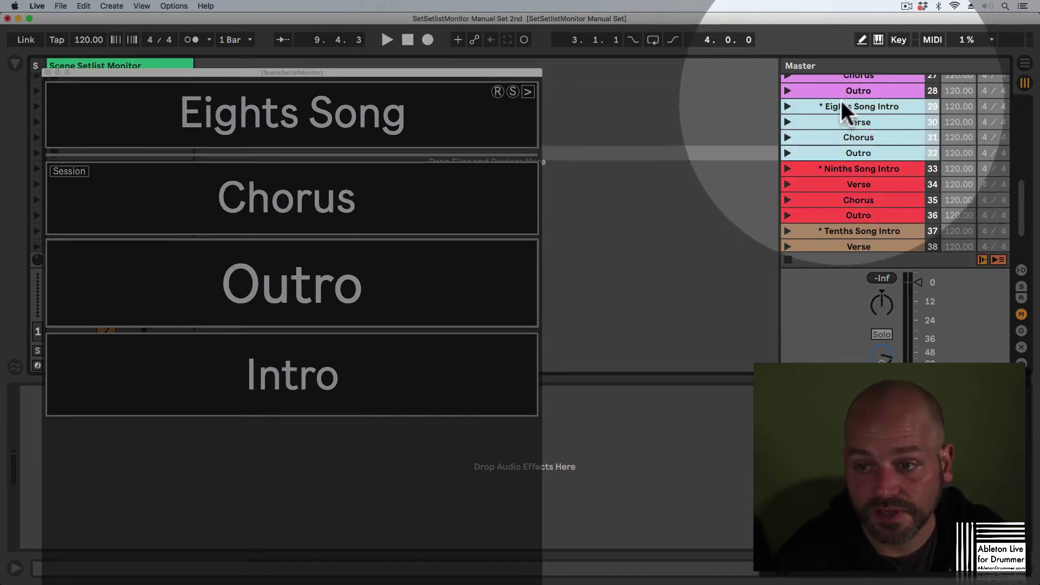
drag(841, 102, 867, 220)
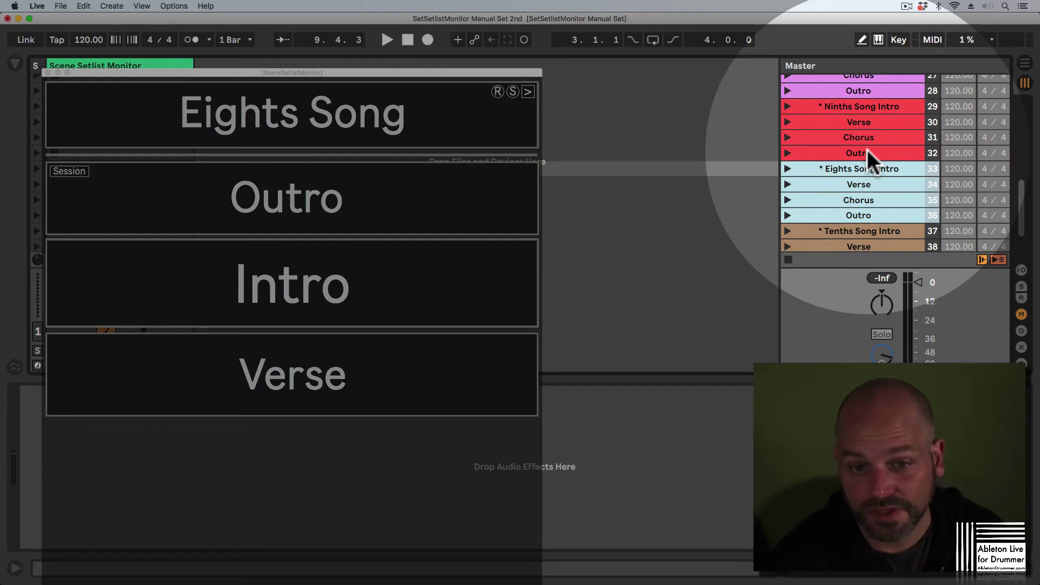
click(498, 91)
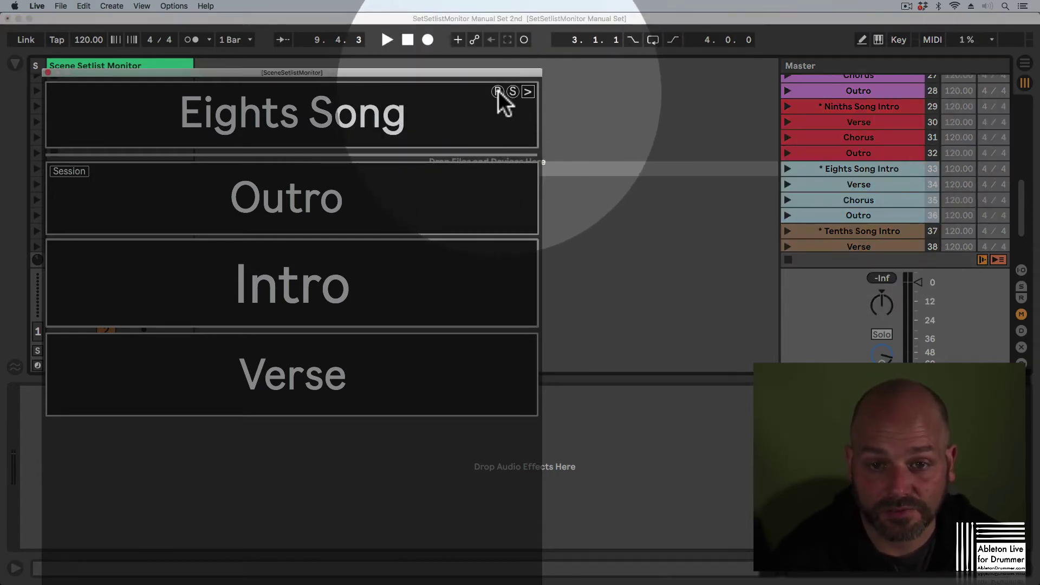
click(498, 91)
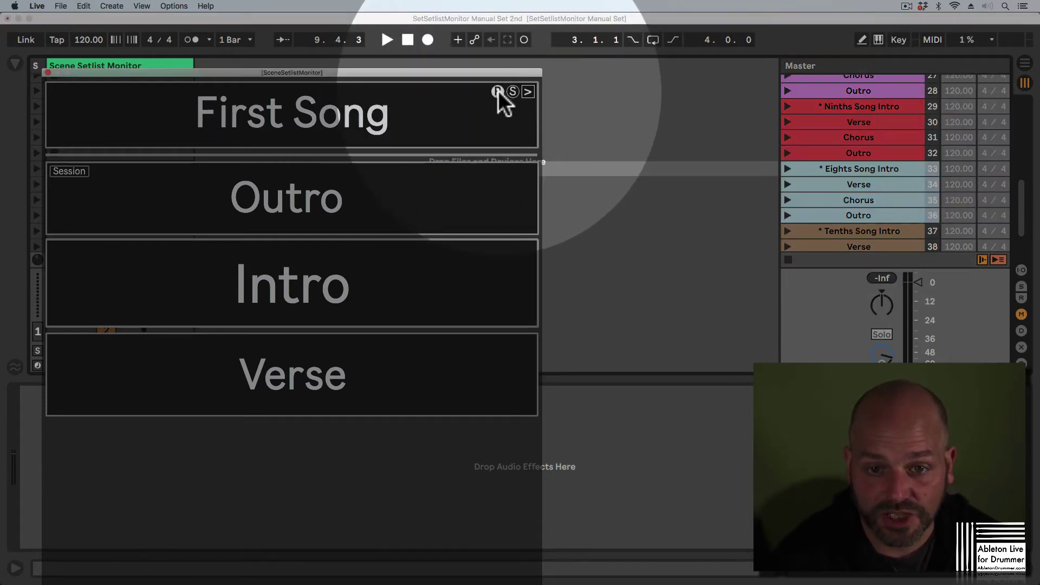
Open the numbered setlist and alternate between 8 Ninths Song and 9 Eights Song.
click(528, 92)
scroll(689, 296, down, 2)
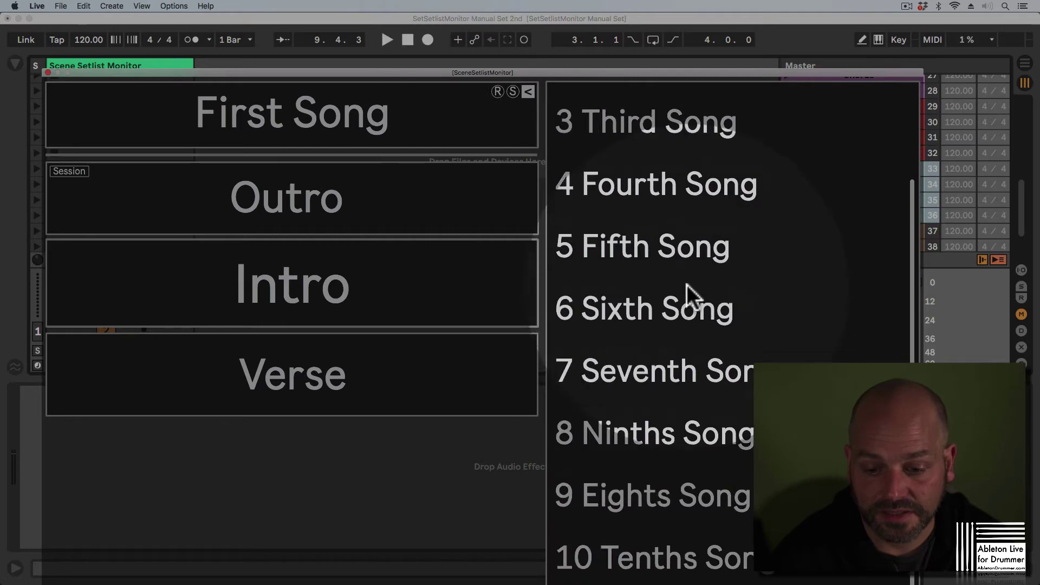
click(684, 445)
click(697, 494)
click(697, 453)
click(704, 472)
click(706, 438)
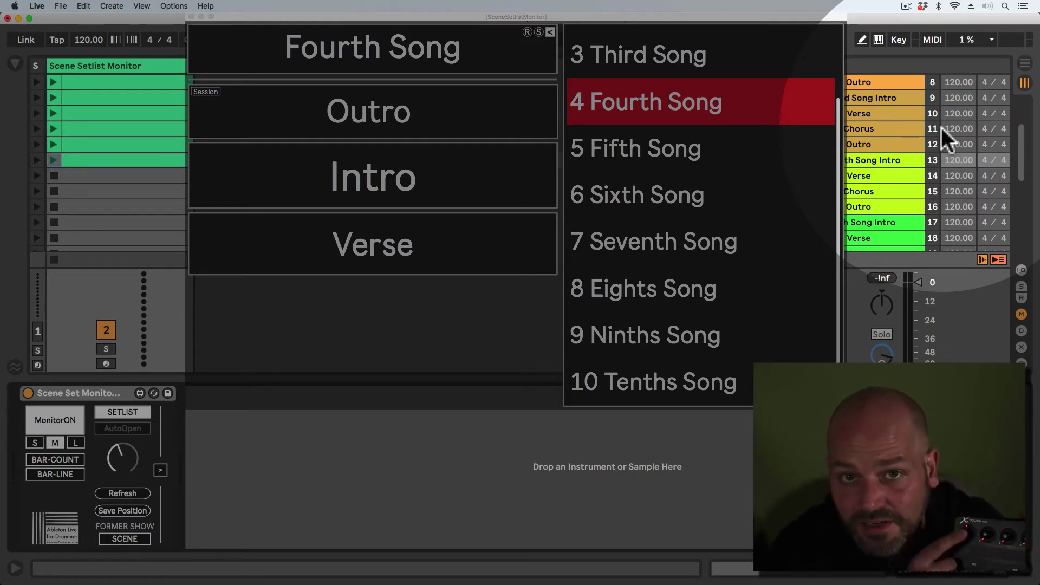
Map song selection to the MIDI controller (channel 11, CC 1), then turn SETLIST off and AutoOpen on.
click(933, 38)
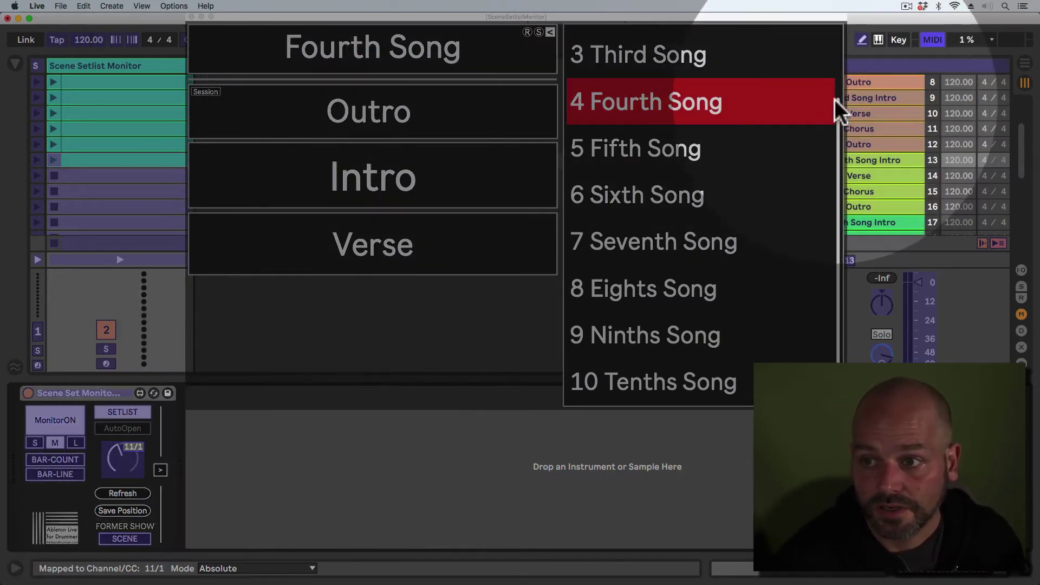
click(932, 41)
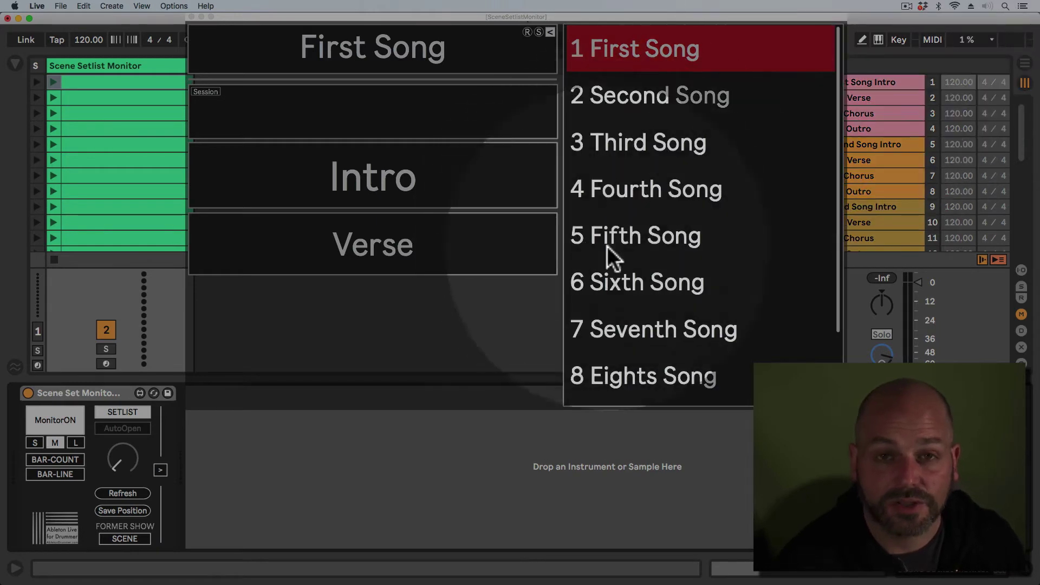
click(122, 415)
click(129, 428)
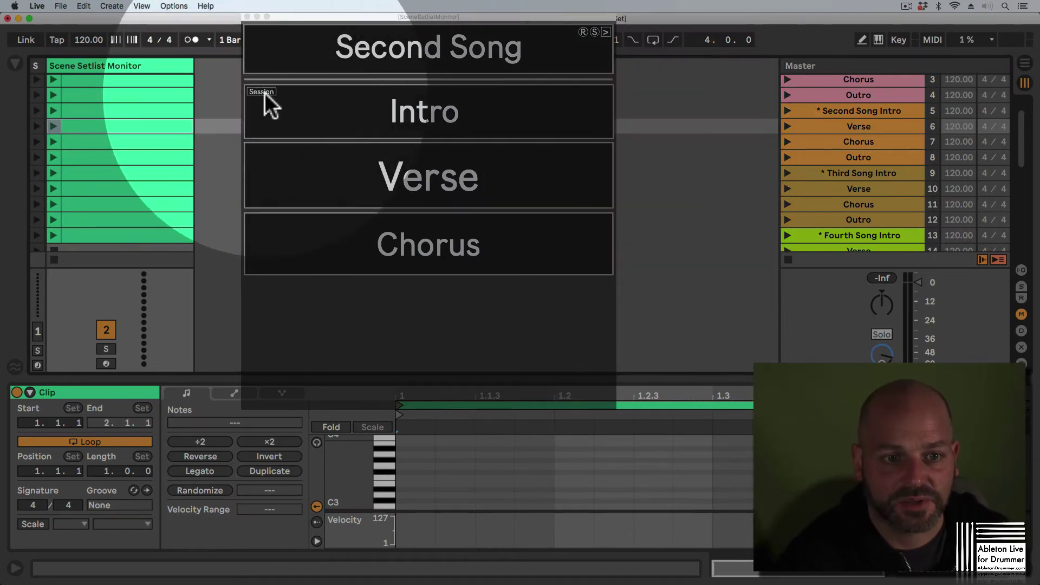
Switch the monitor's section box from Session to Clip, then review the device's FORMER SHOW setting.
click(267, 91)
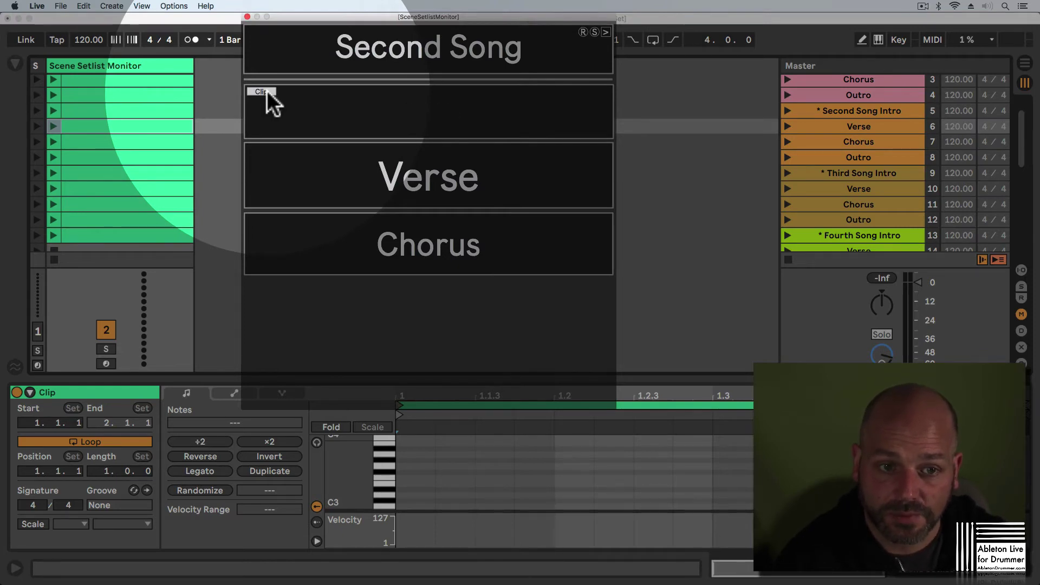
click(144, 64)
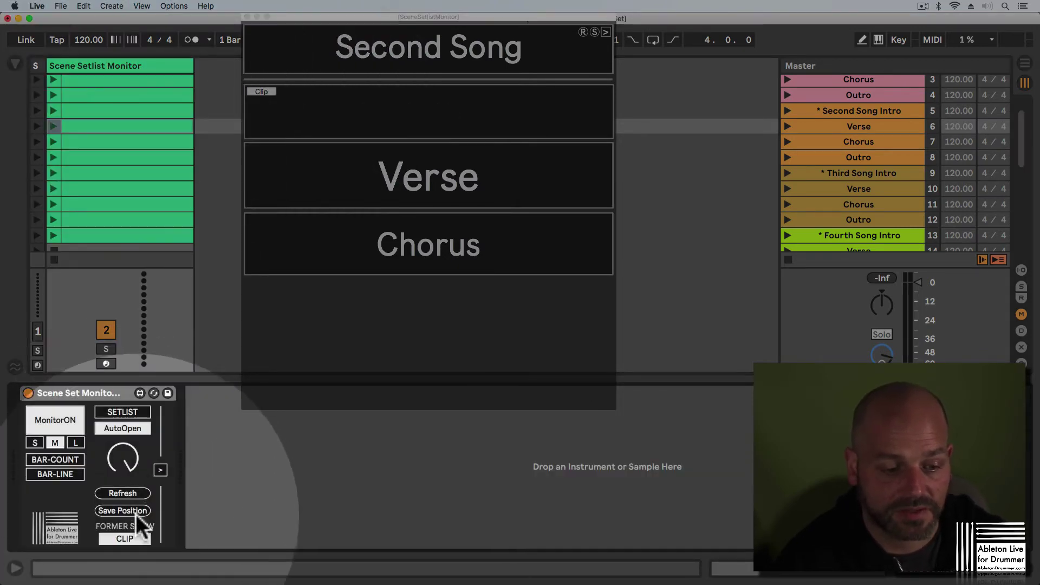
click(133, 536)
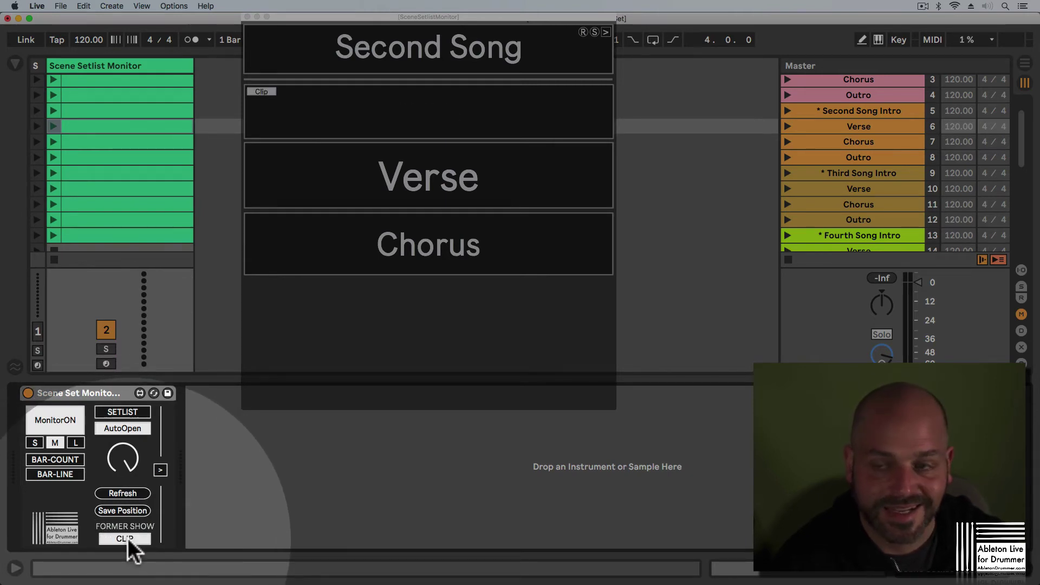
click(629, 158)
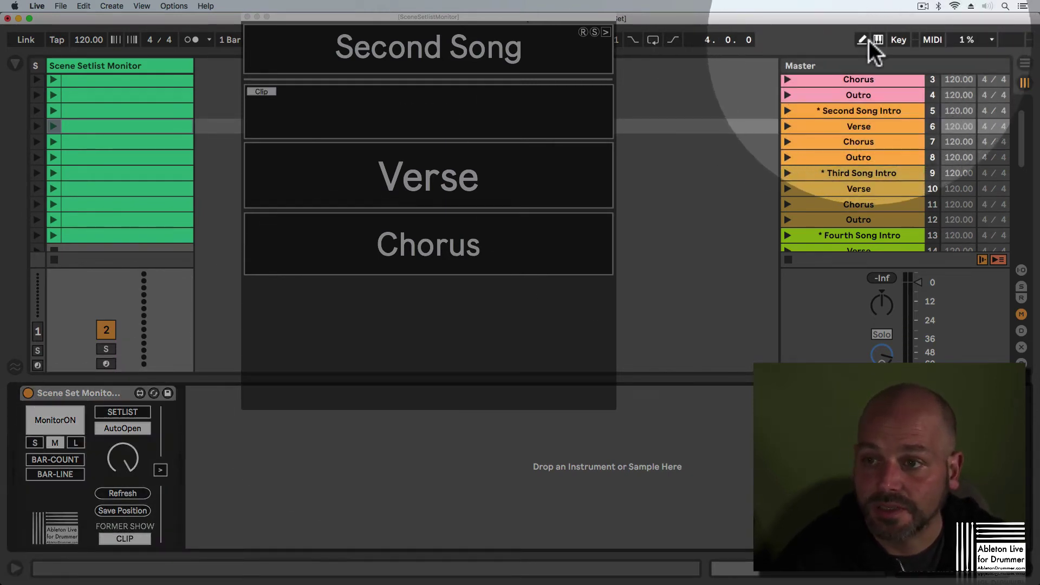
click(100, 139)
Rename the fourth clip to 'Notes'.
right_click(105, 128)
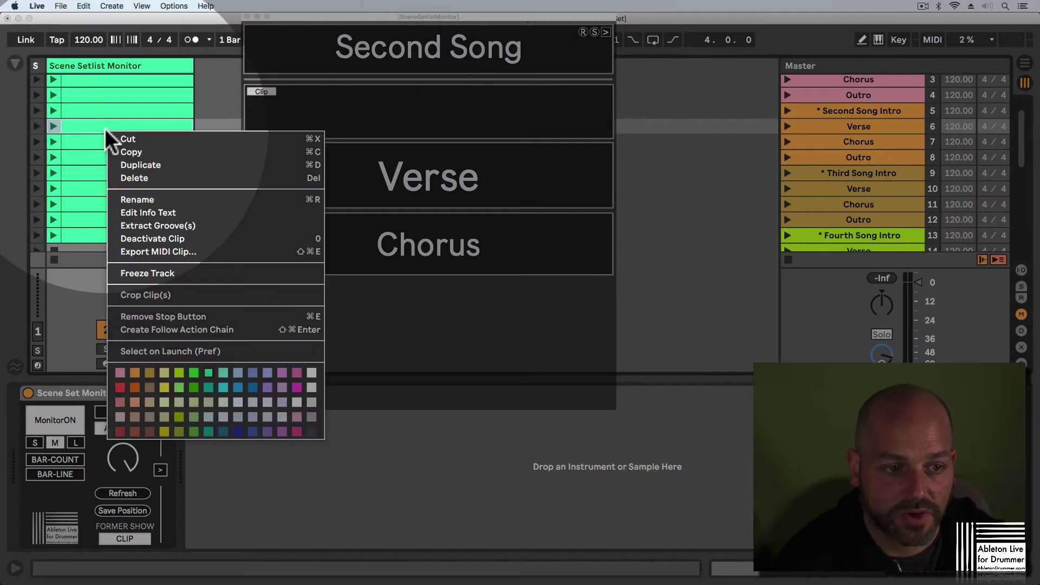
click(185, 199)
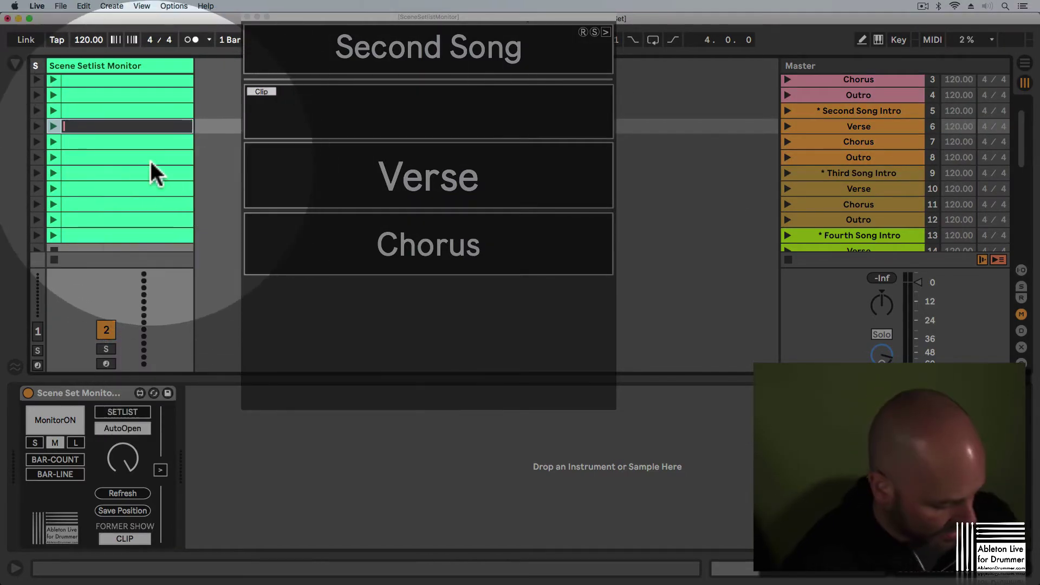
text(Notes)
key(Return)
Name the slot below Notes 'Cm7/Gm7/Bb(F) - Change to section 3, BREAK IN BAR 10'; check the Verse and Chorus scenes.
click(135, 137)
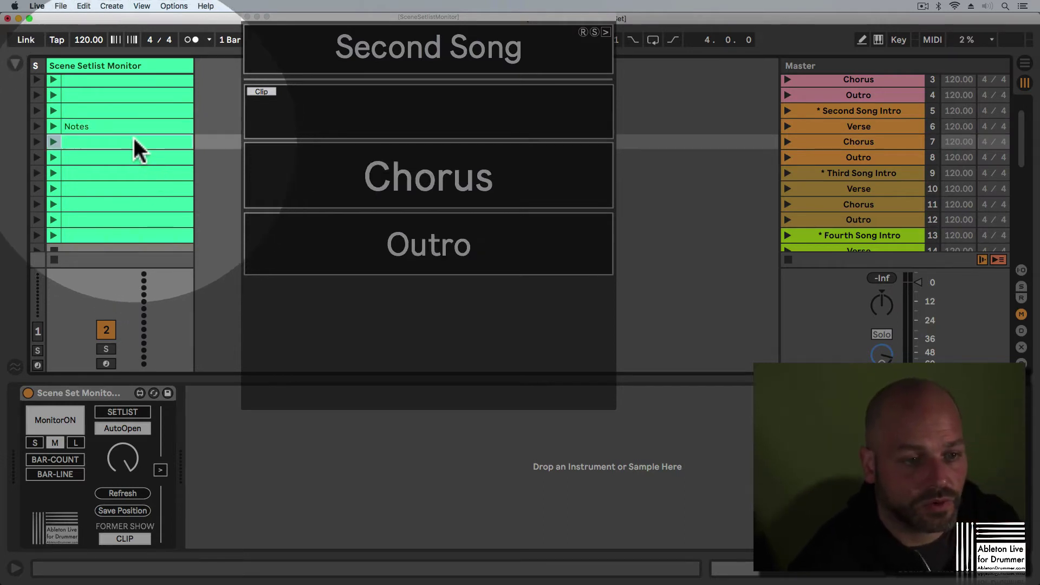
key(super+r)
text(to section 3  BREAK IN BAR 10)
key(Return)
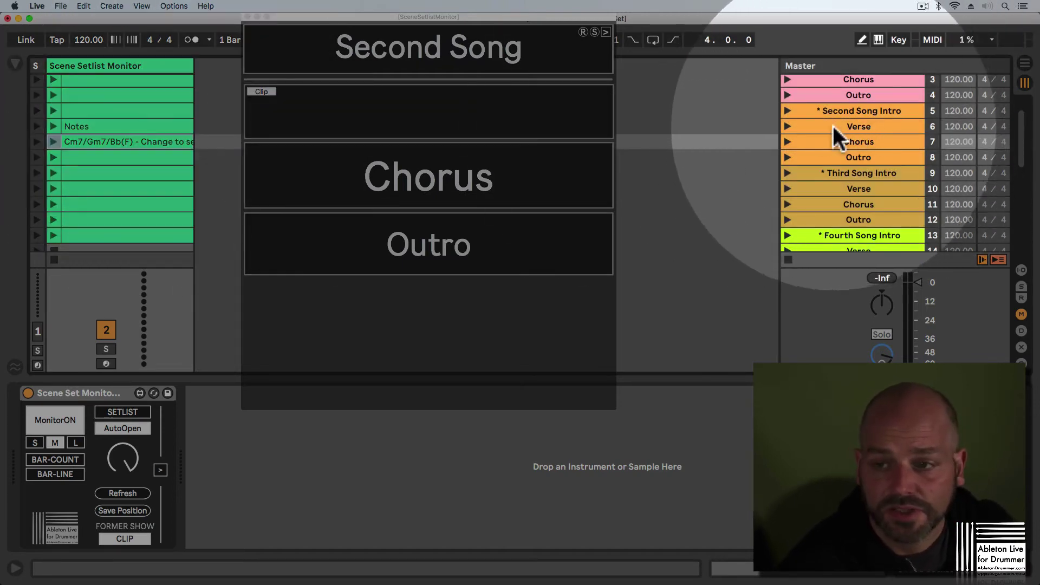
click(850, 124)
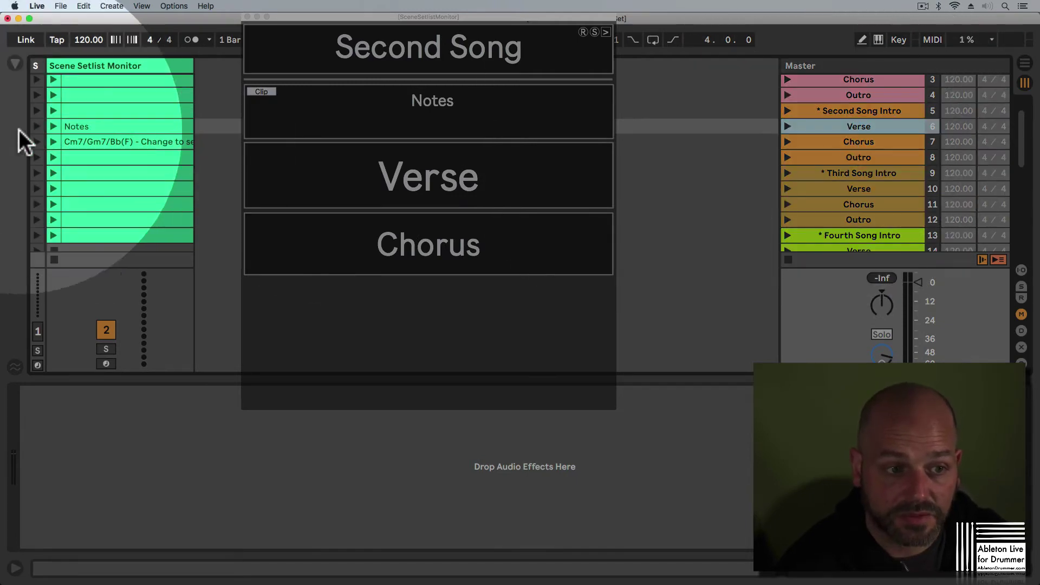
click(853, 141)
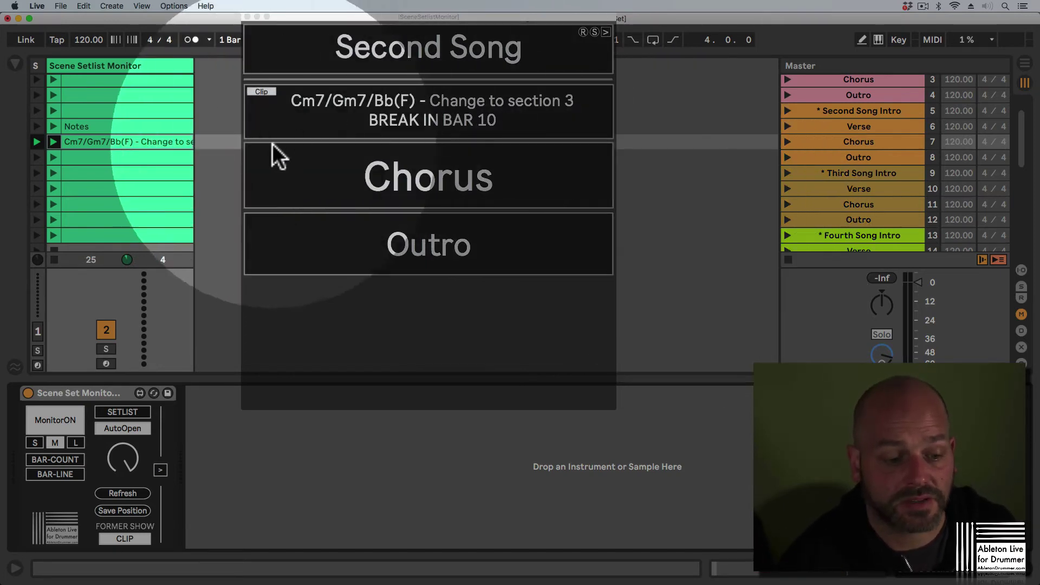
Turn on BAR-COUNT and BAR-LINE, and set the chord-note clip's length to 8 bars.
click(63, 456)
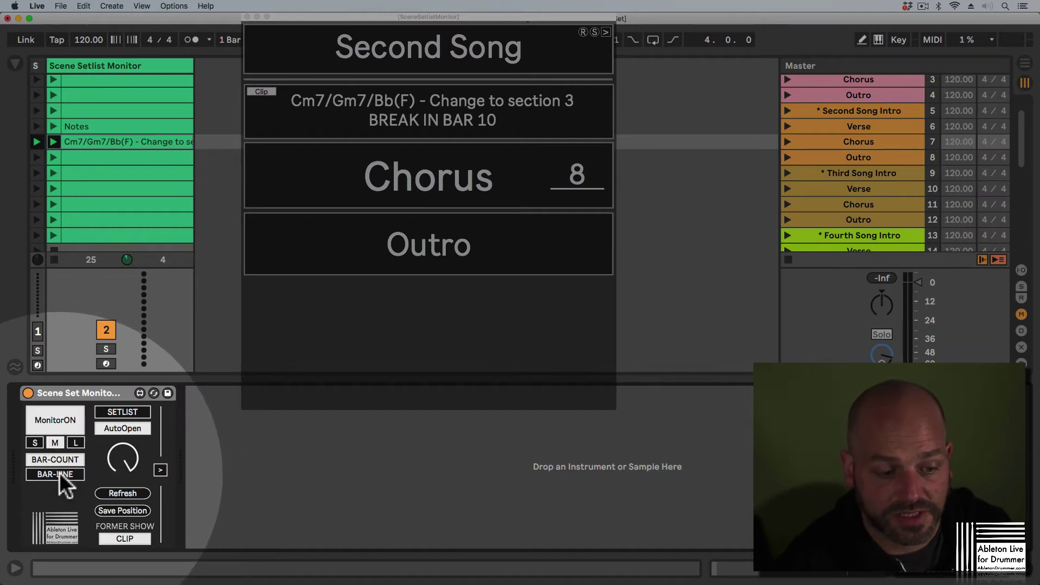
click(61, 473)
click(105, 142)
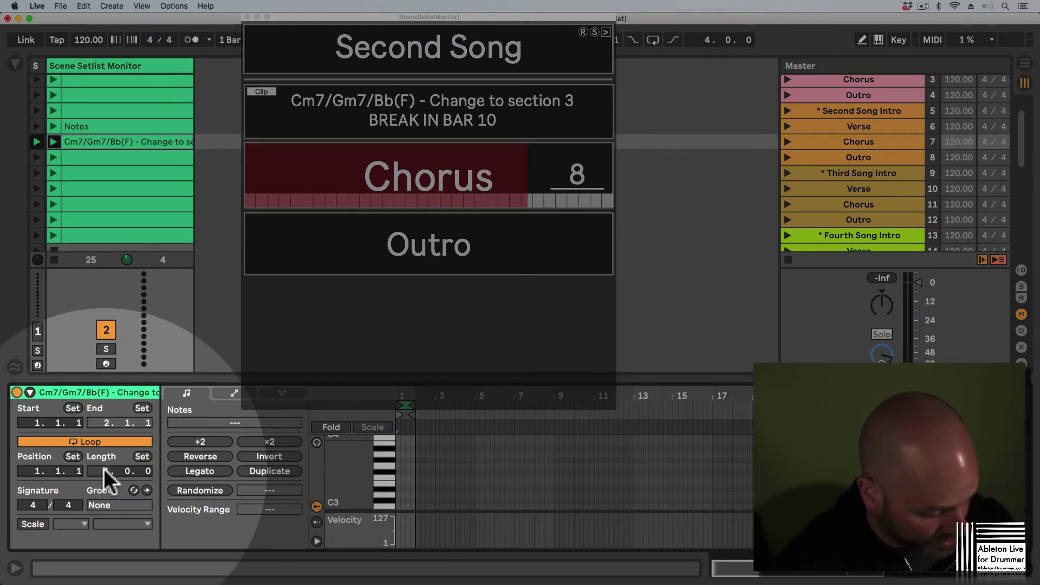
text(8)
key(Return)
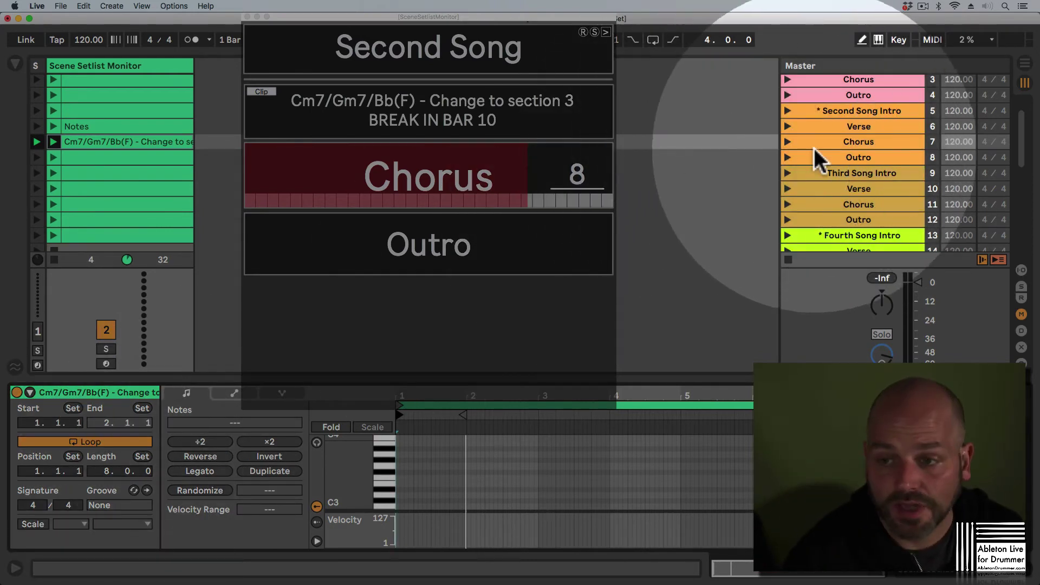
Launch the Chorus scene and set the Cm7/Gm7/Bb(F) note clip's length to 32 bars.
click(810, 143)
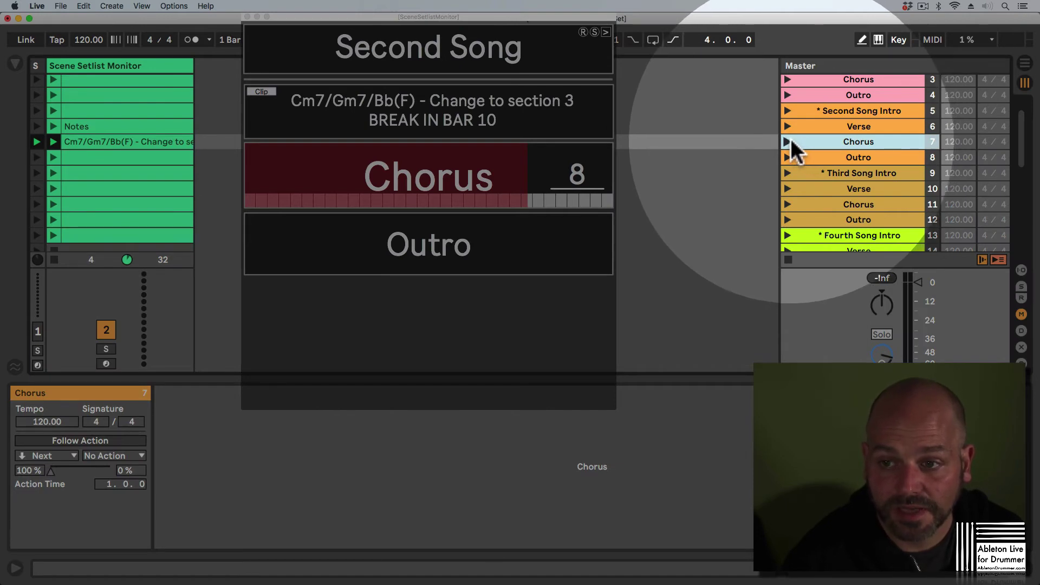
click(788, 141)
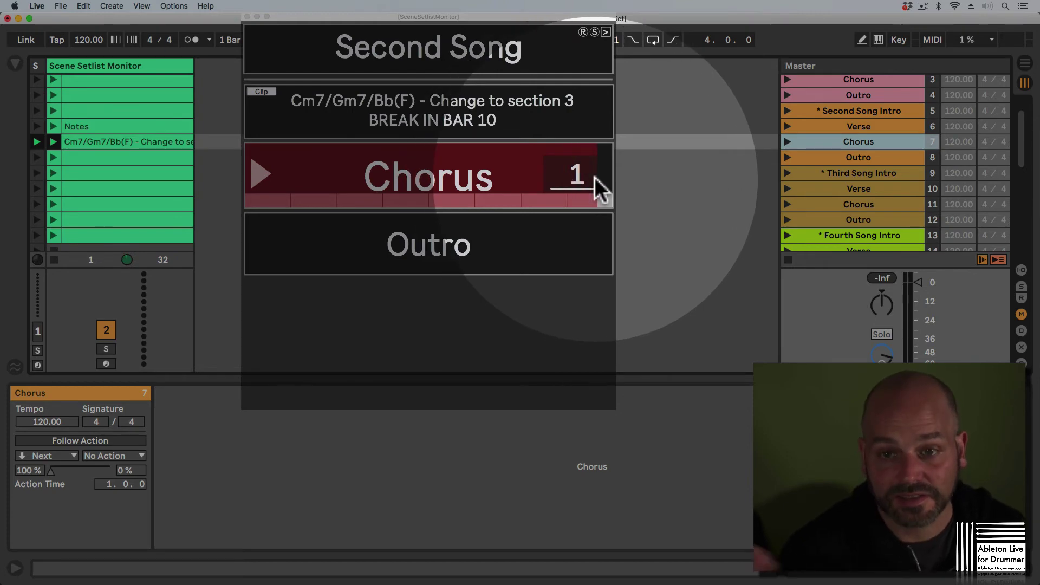
click(145, 142)
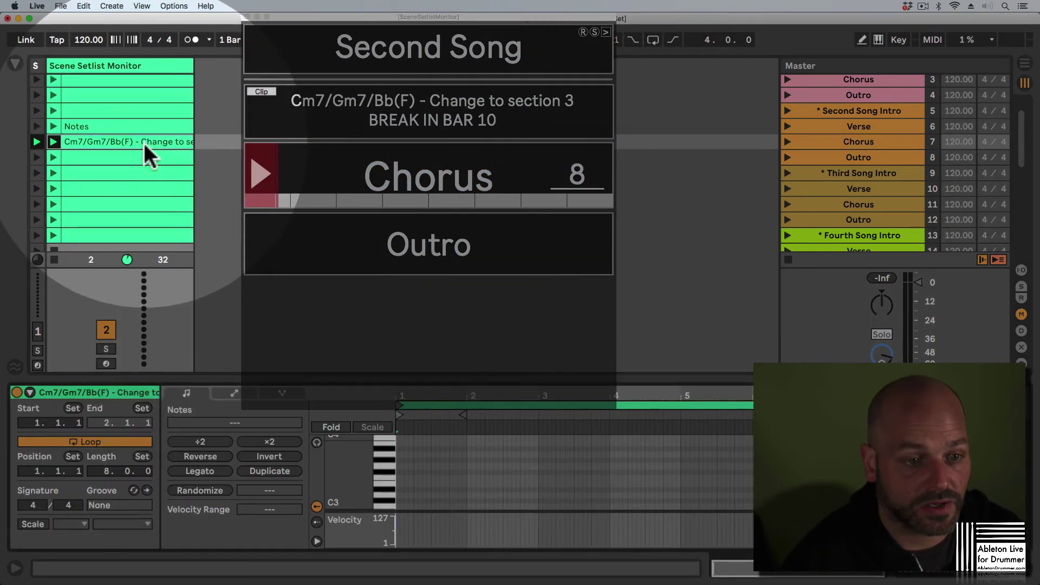
click(108, 470)
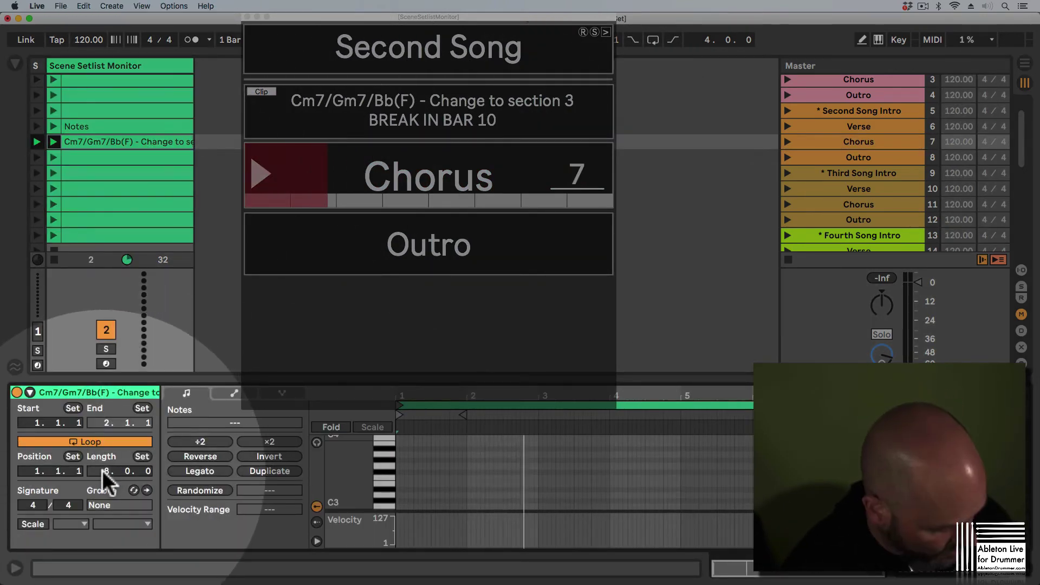
text(32)
key(Return)
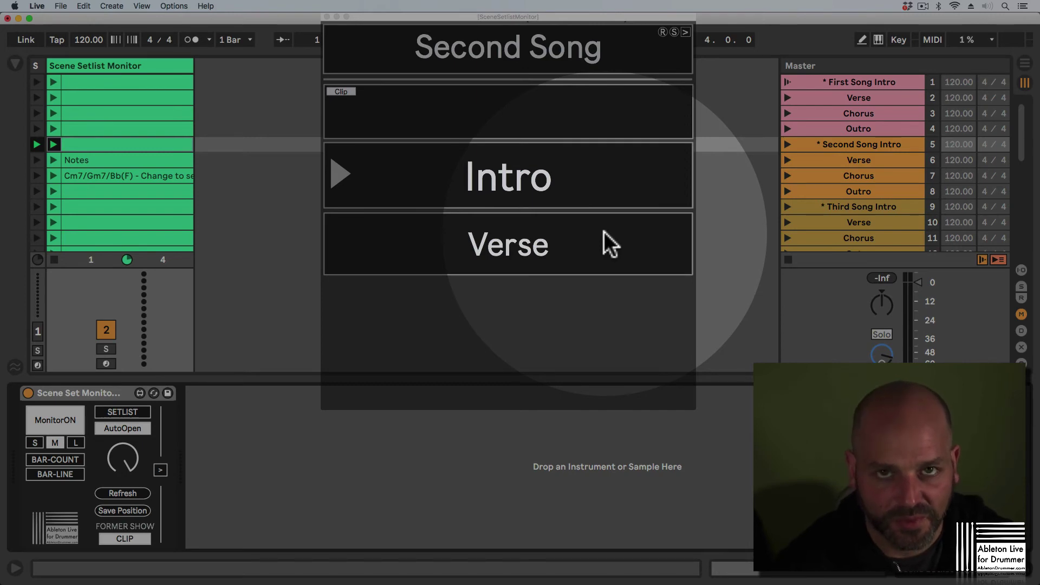
Cycle the monitor window through S, M and L, settle on M, and expand the display settings.
click(31, 443)
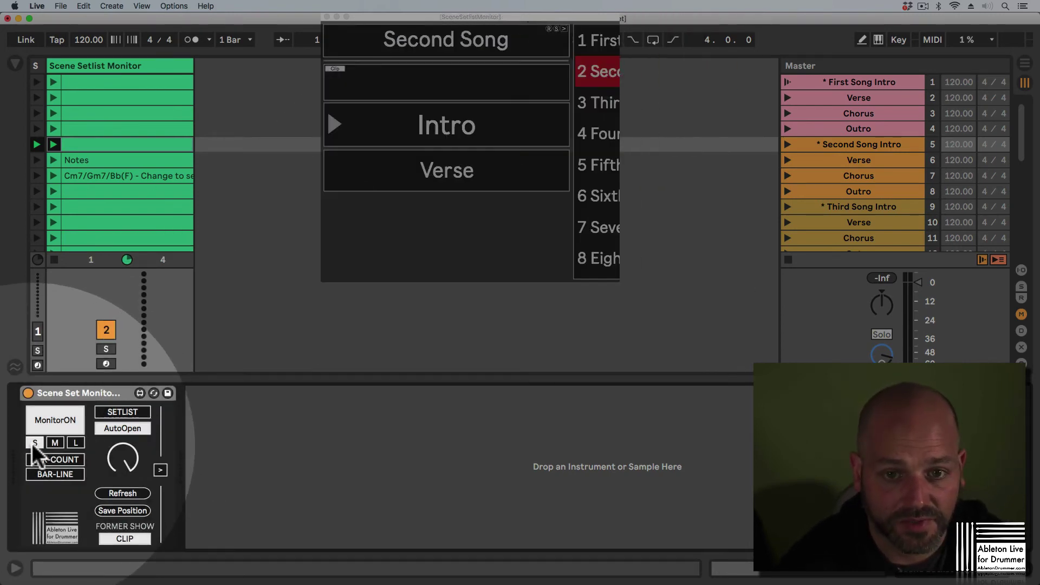
click(53, 442)
click(76, 442)
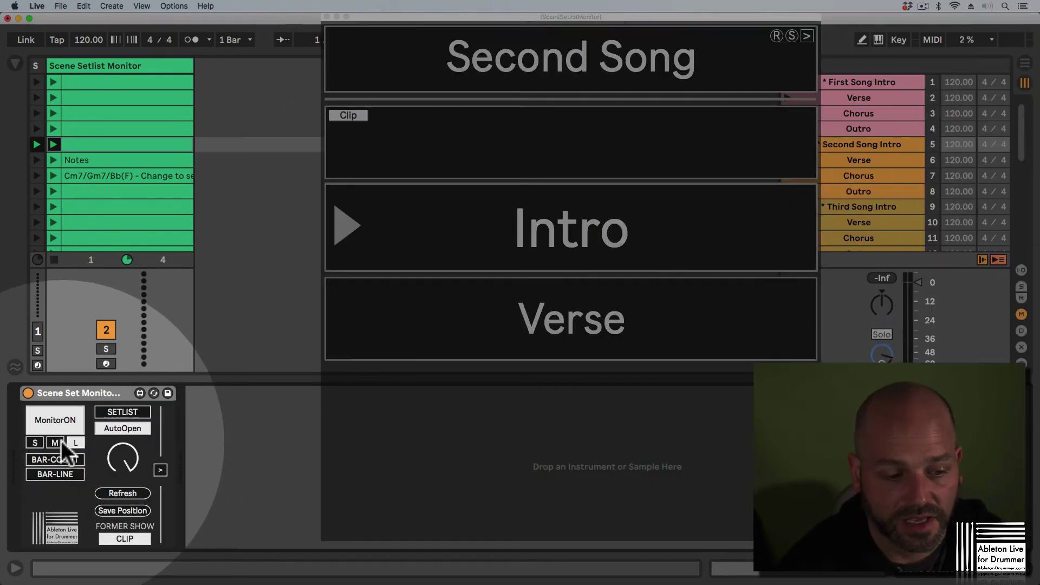
click(56, 440)
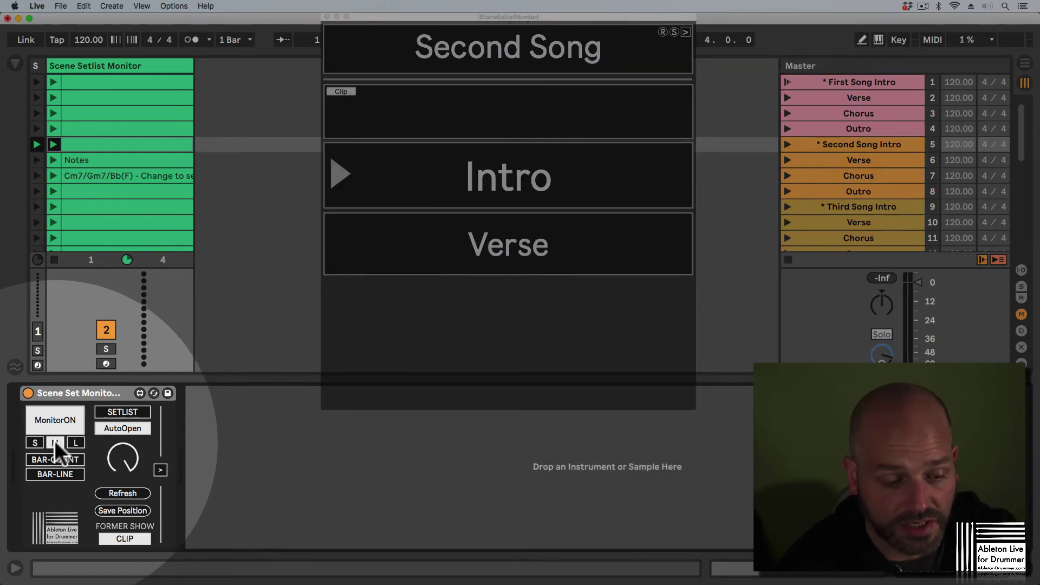
click(160, 470)
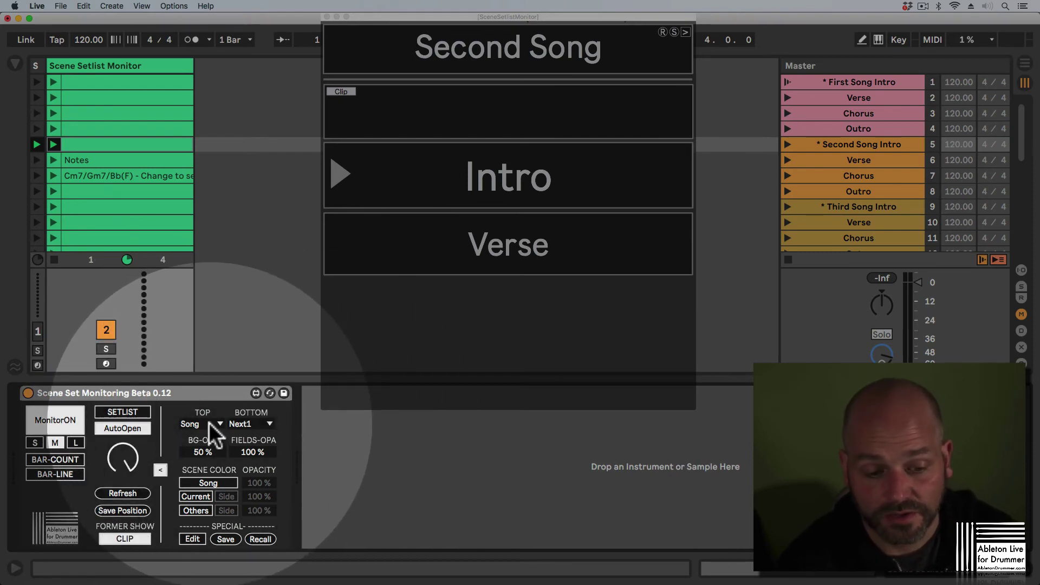
click(210, 422)
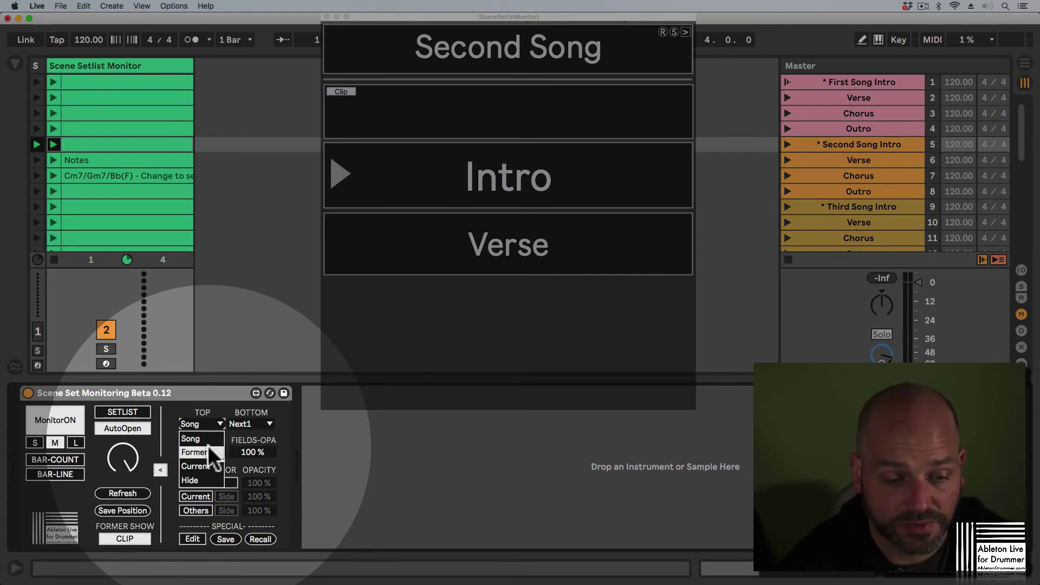
click(208, 446)
click(205, 425)
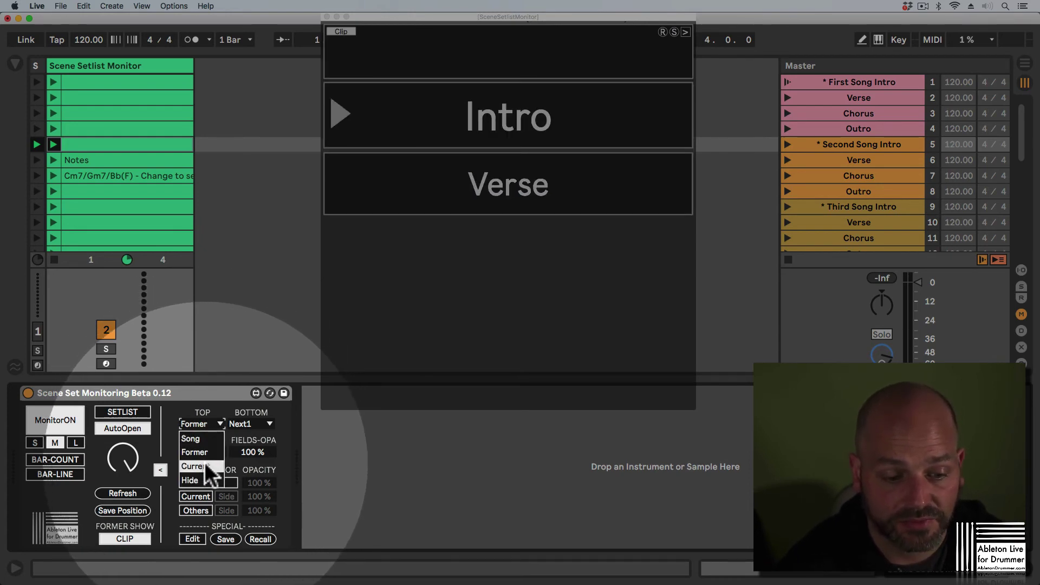
click(204, 464)
click(202, 423)
click(200, 437)
click(236, 425)
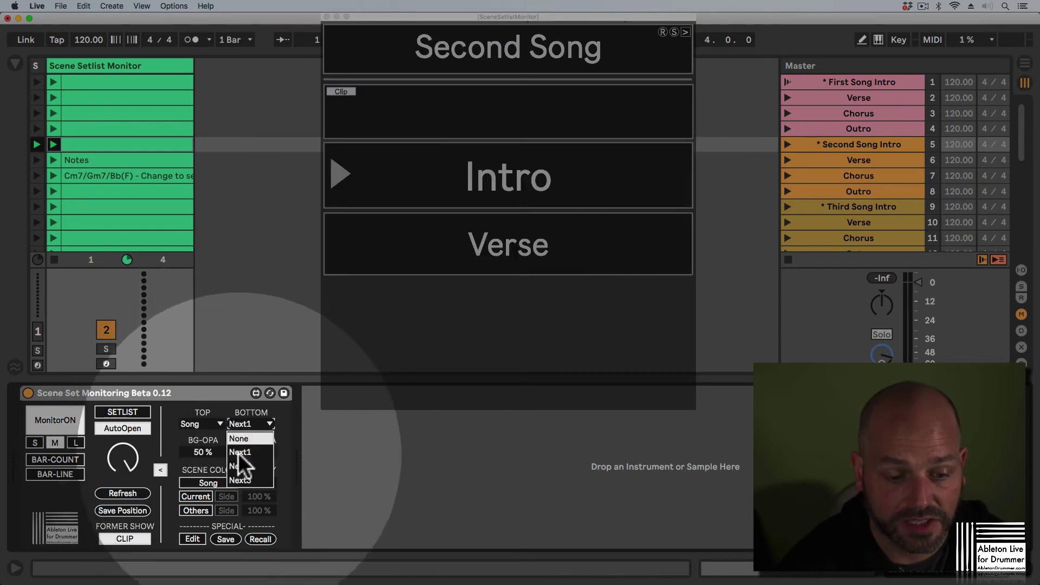
click(258, 432)
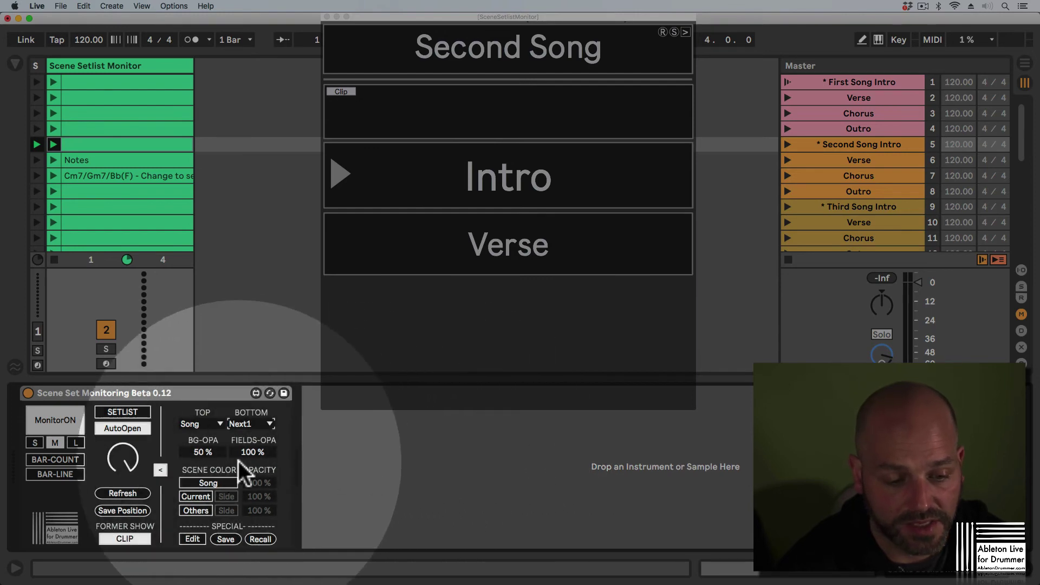
drag(204, 453, 256, 459)
key(Delete)
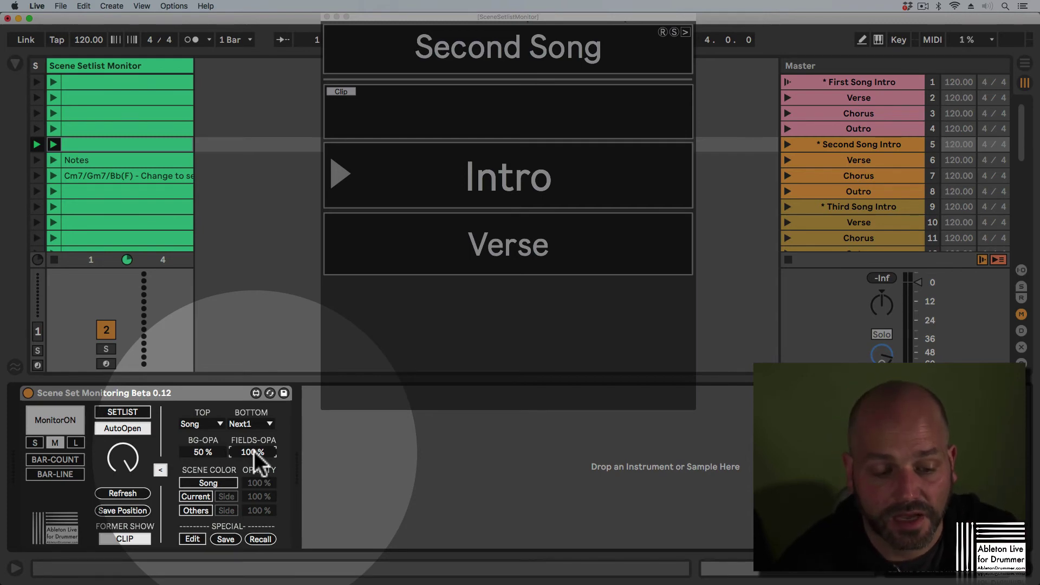
Enable the SCENE COLOR Song option and compare First and Second Song Intro header colours.
click(216, 483)
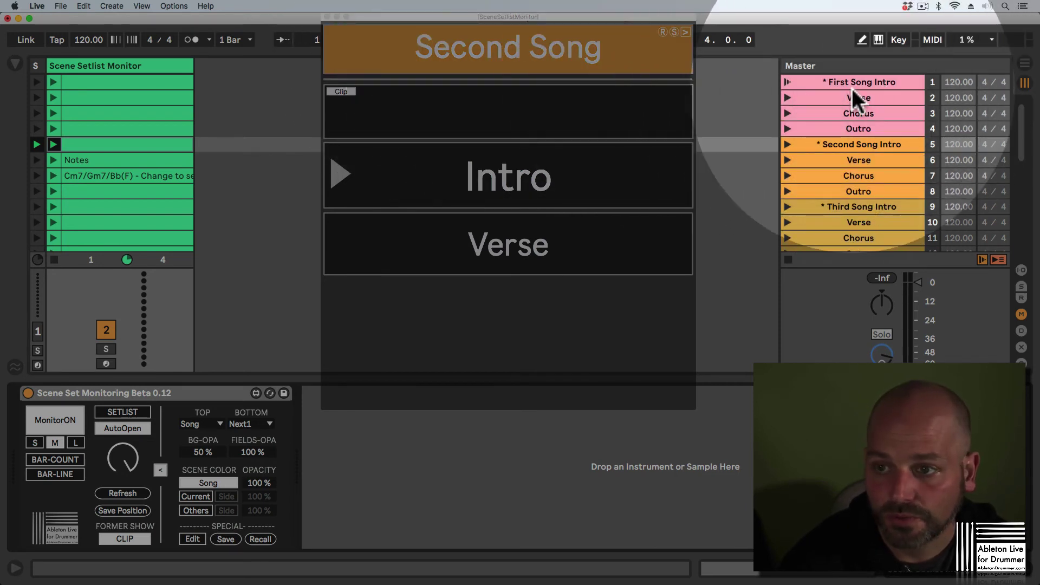
click(854, 80)
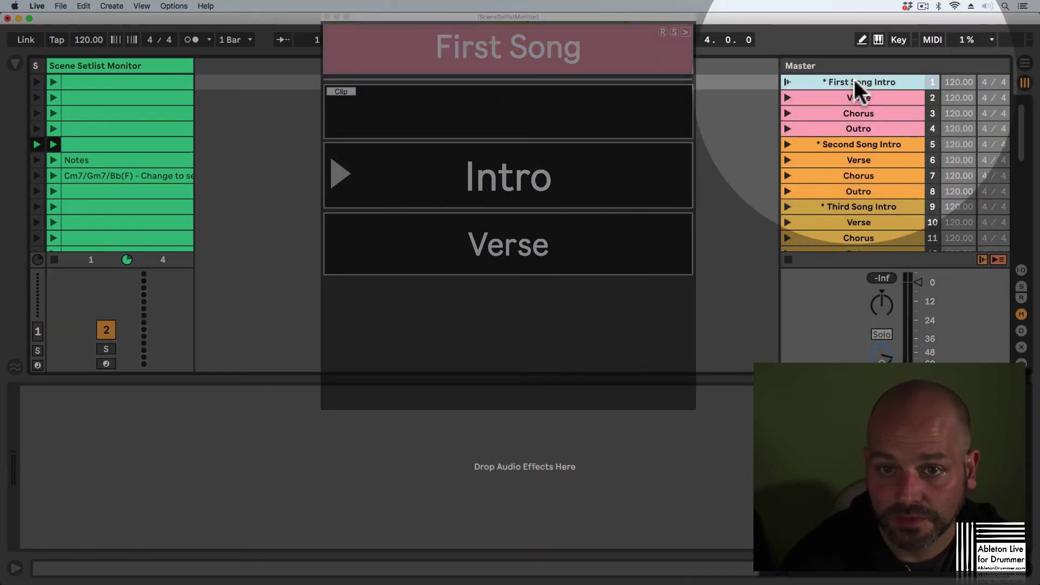
click(854, 144)
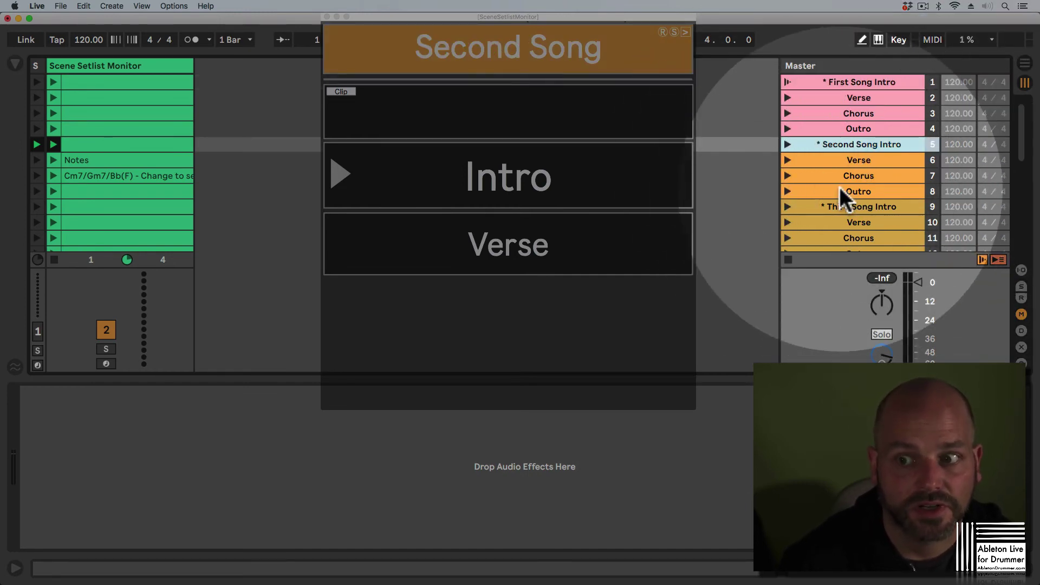
click(122, 66)
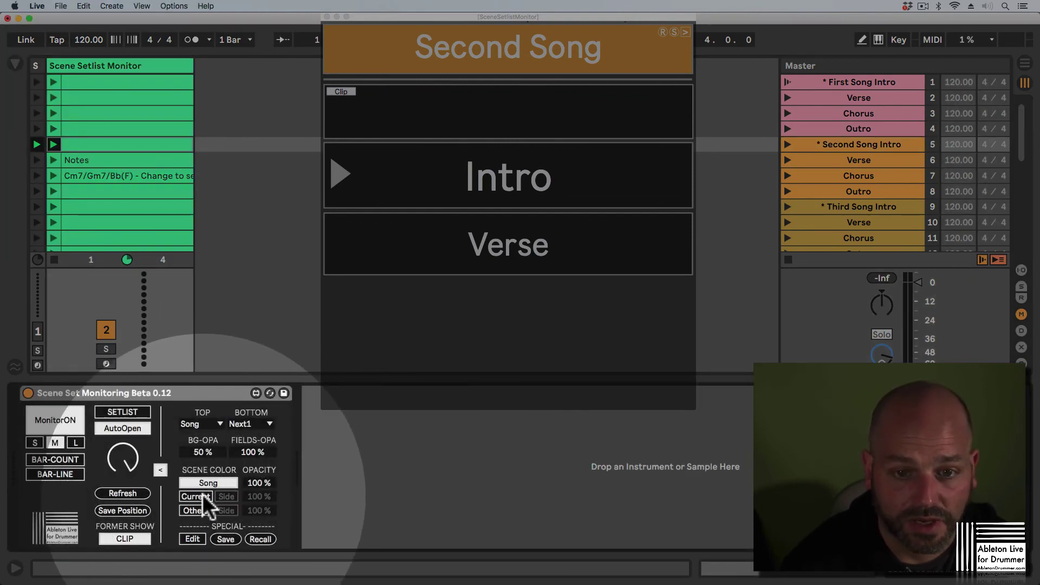
Colour the current scene with a side strip rather than a full fill.
click(200, 494)
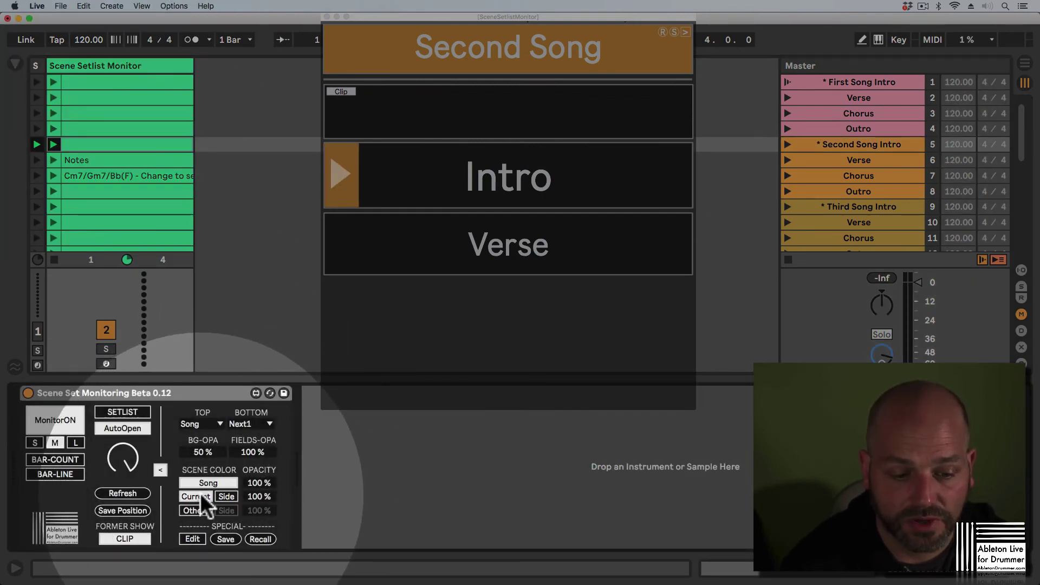
click(226, 496)
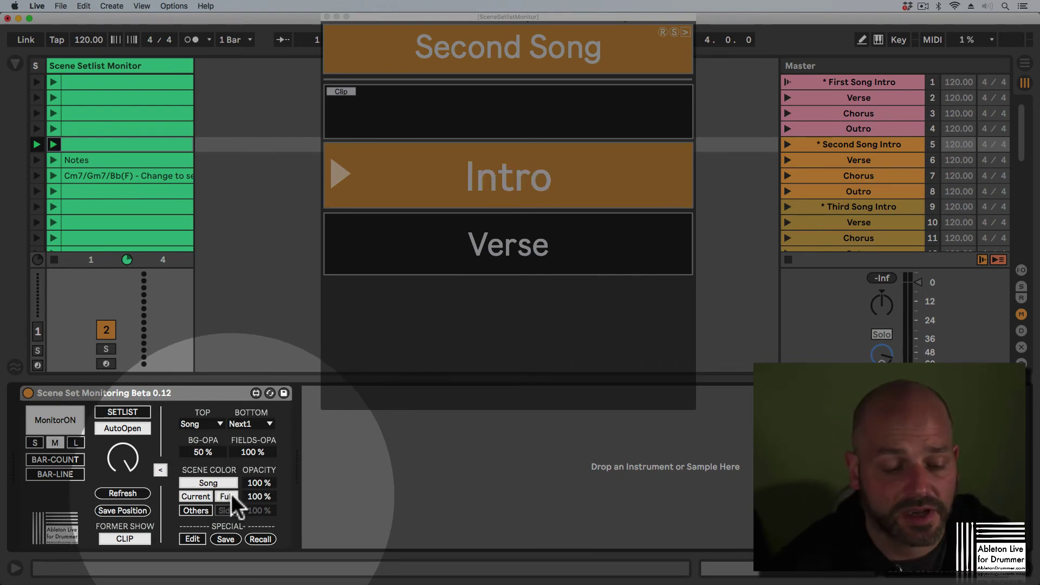
click(226, 497)
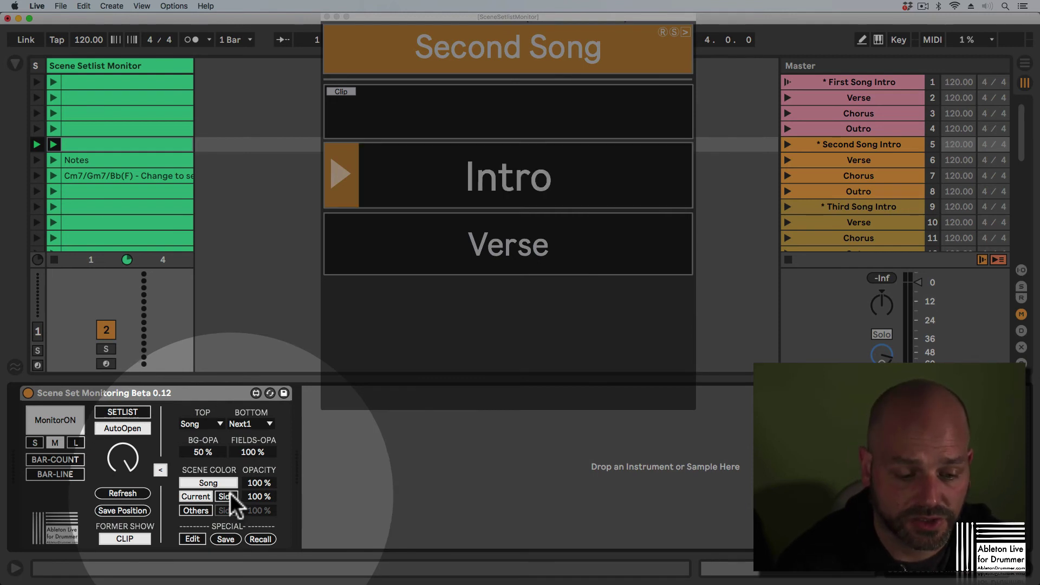
Give other scenes a coloured side strip at 100% opacity after trying Full at 49%.
click(197, 509)
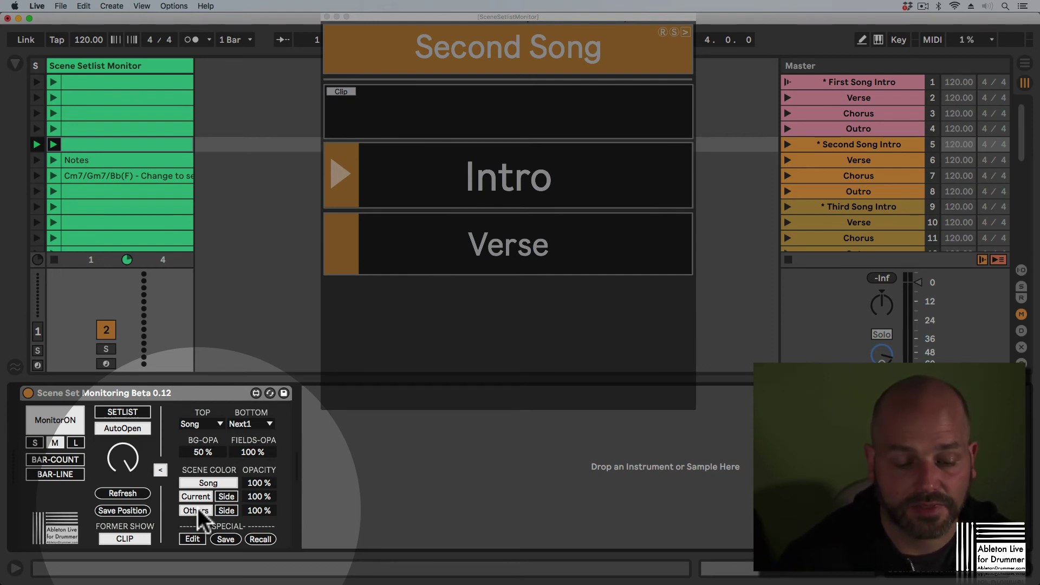
click(228, 509)
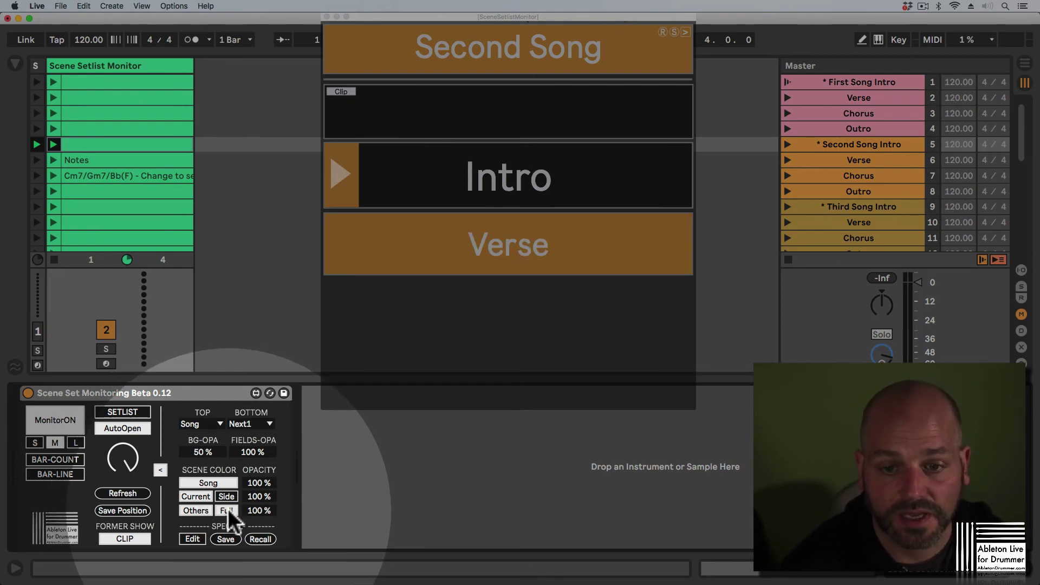
click(228, 510)
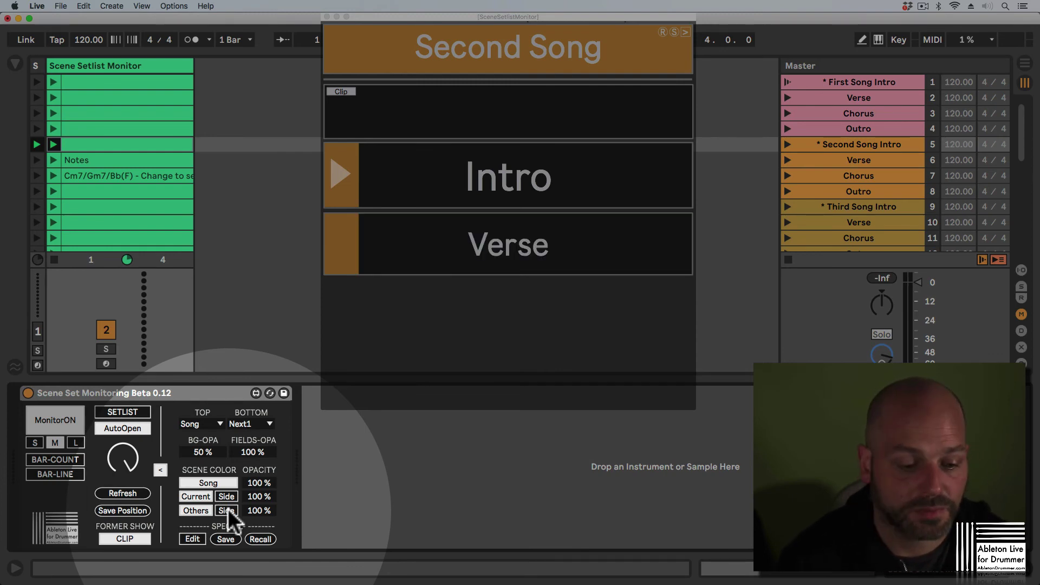
click(226, 509)
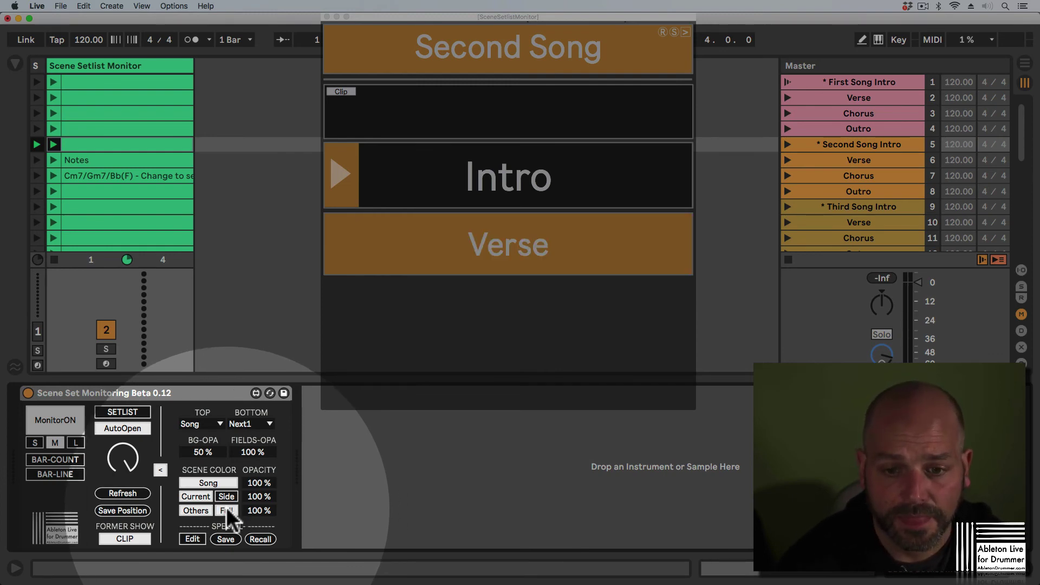
mouse_move(255, 510)
mouse_down()
mouse_move(256, 539)
mouse_move(254, 508)
mouse_up()
click(226, 510)
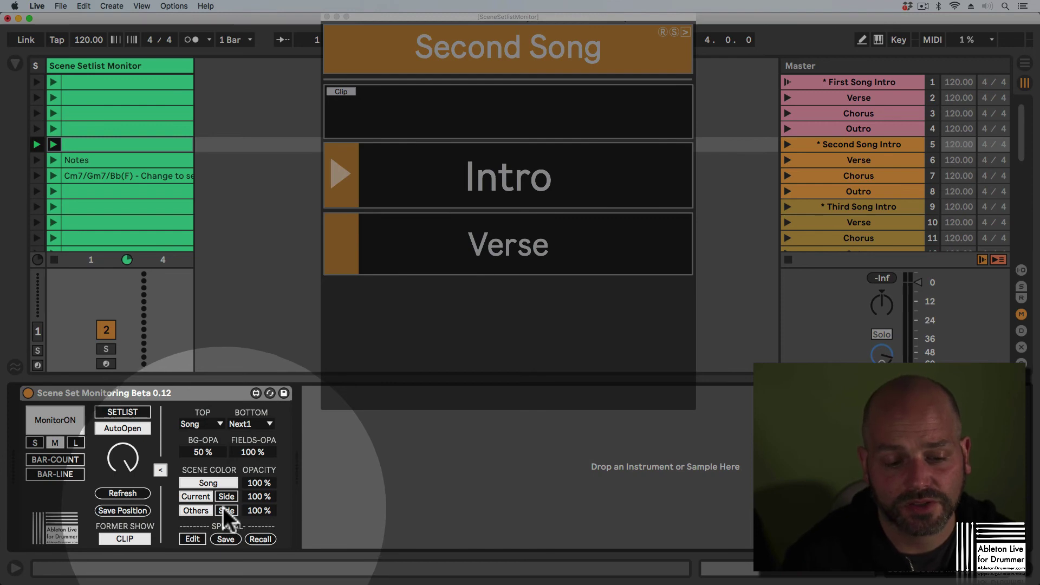
Set BOTTOM to Next3 and advance from Second Song's Verse to Third Song's Chorus.
click(251, 423)
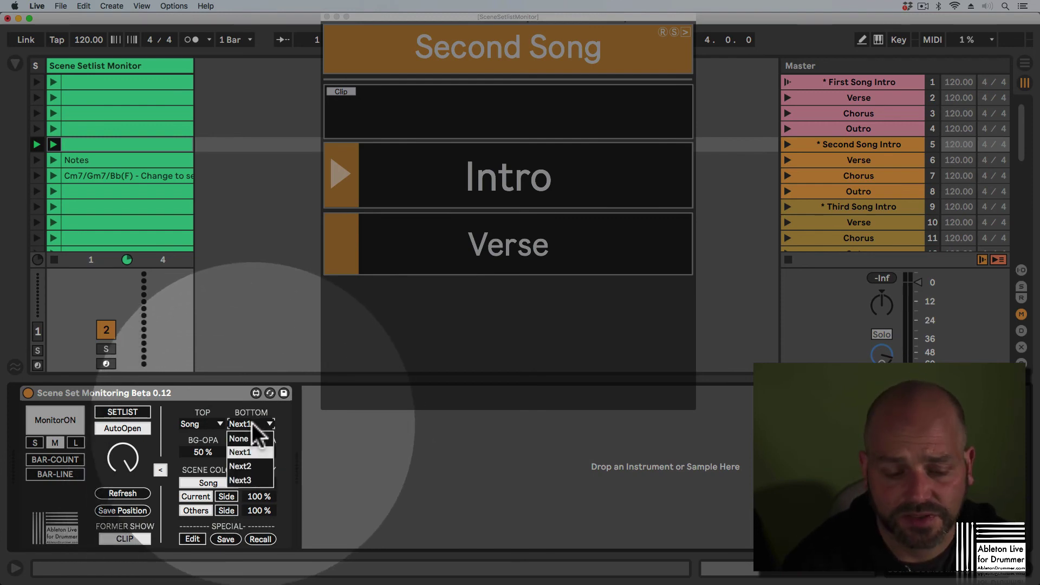
click(259, 483)
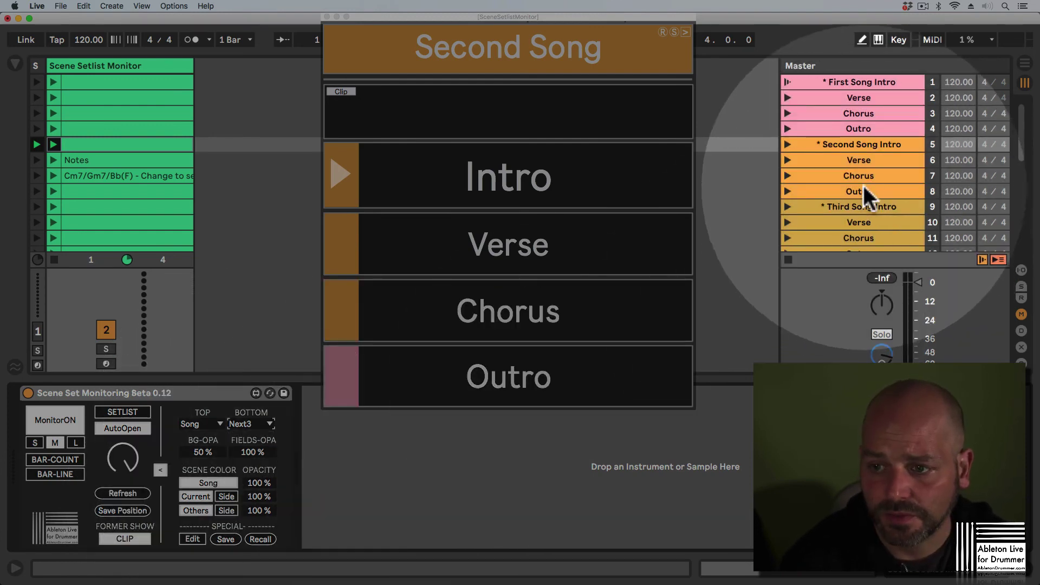
click(849, 146)
click(851, 159)
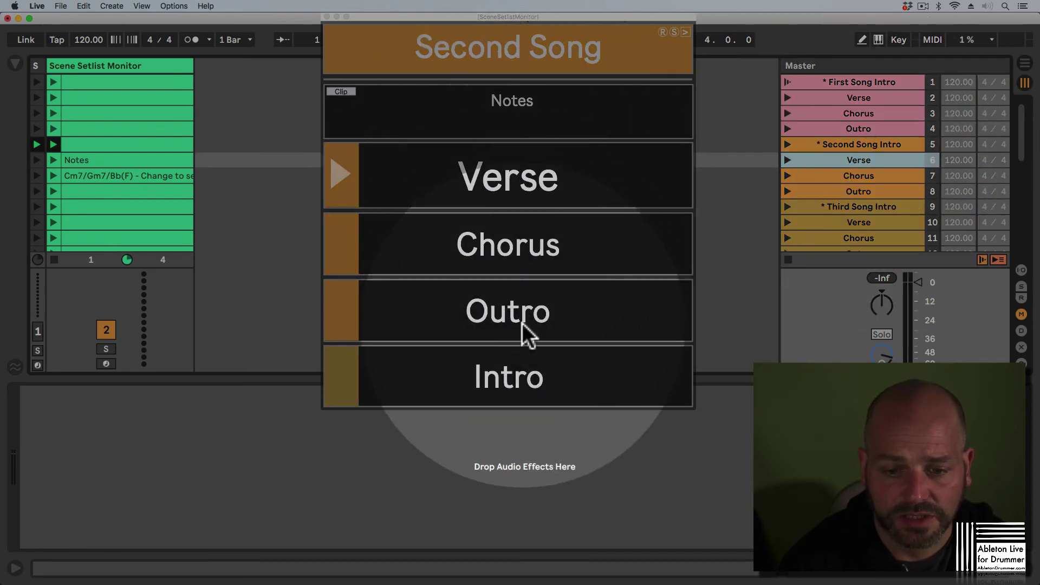
scroll(853, 200, down, 3)
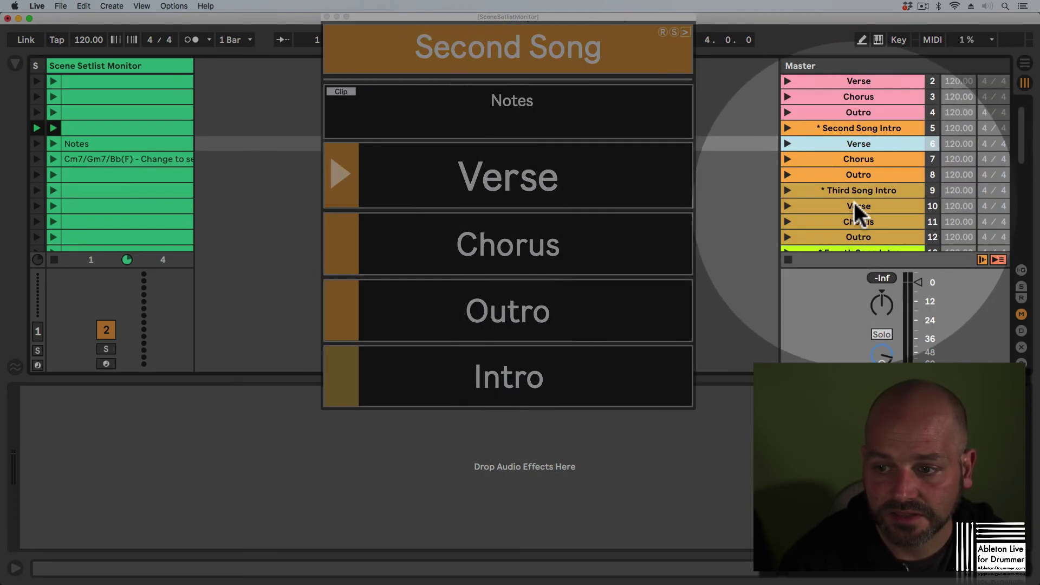
click(860, 211)
click(863, 195)
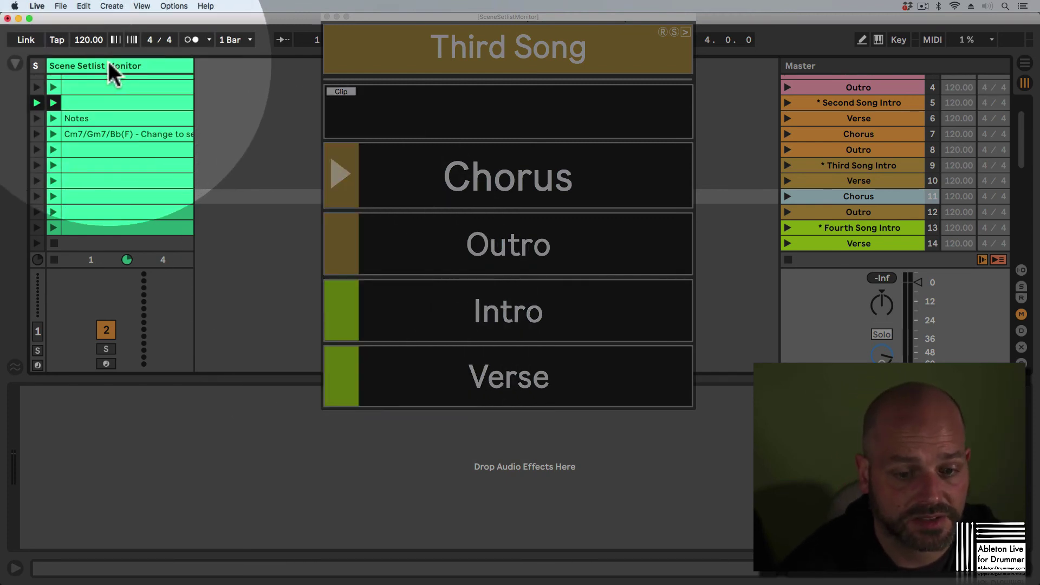
click(108, 61)
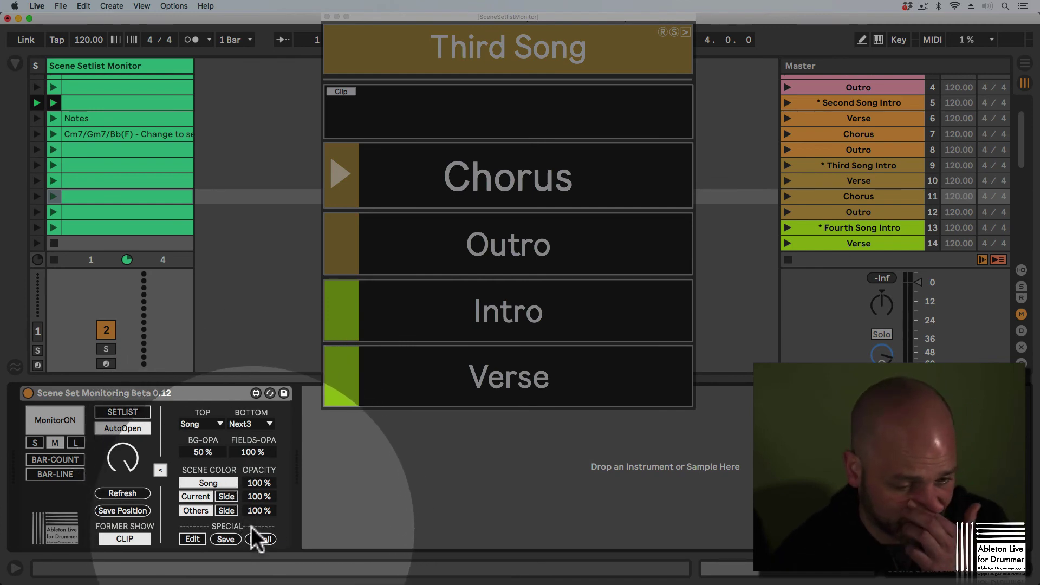
Set TOP to Current and BOTTOM to Next1, and move the monitor window to the upper left.
click(216, 426)
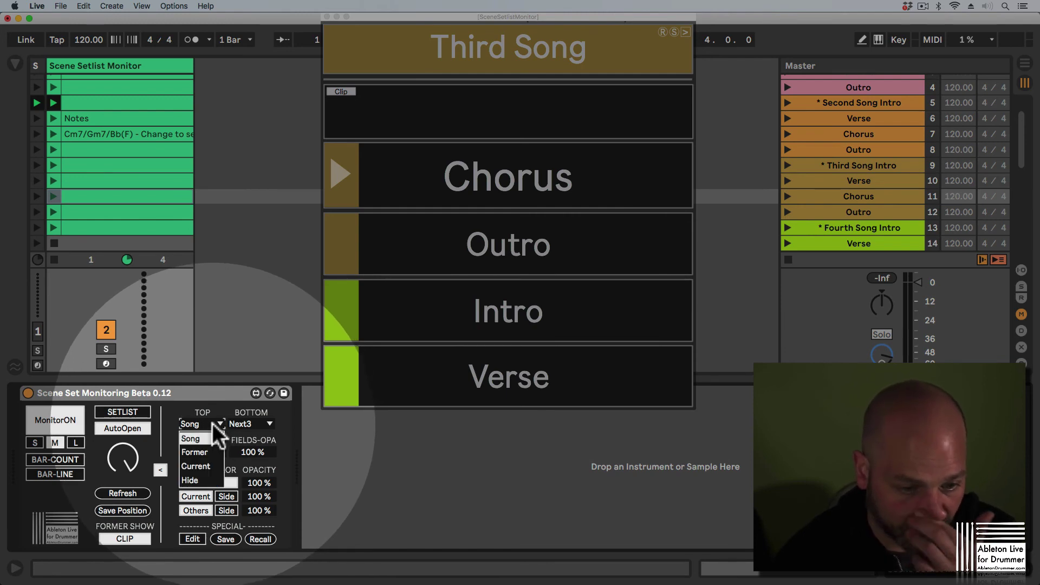
click(204, 466)
click(255, 423)
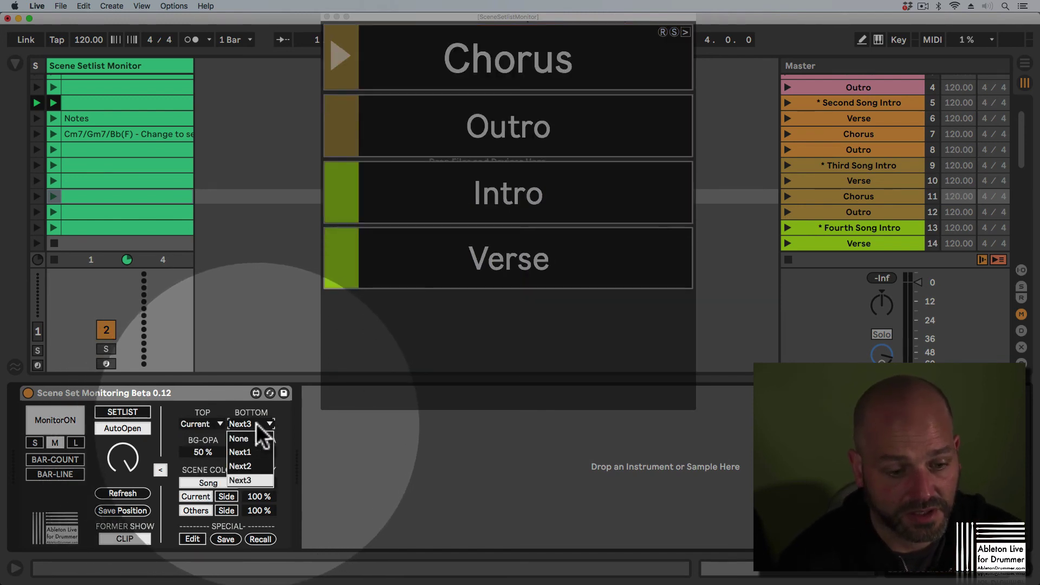
click(252, 452)
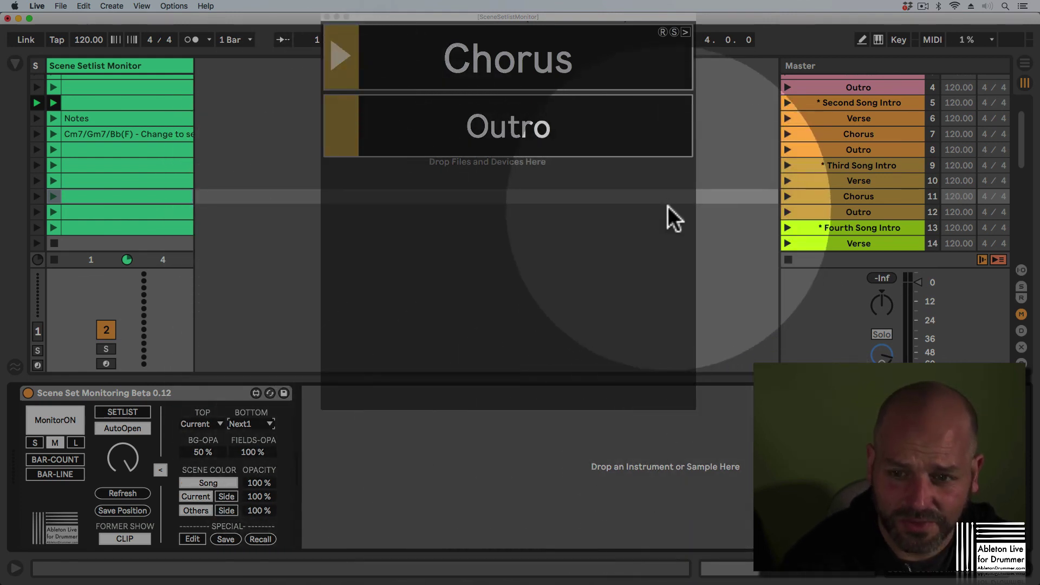
drag(528, 18, 649, 70)
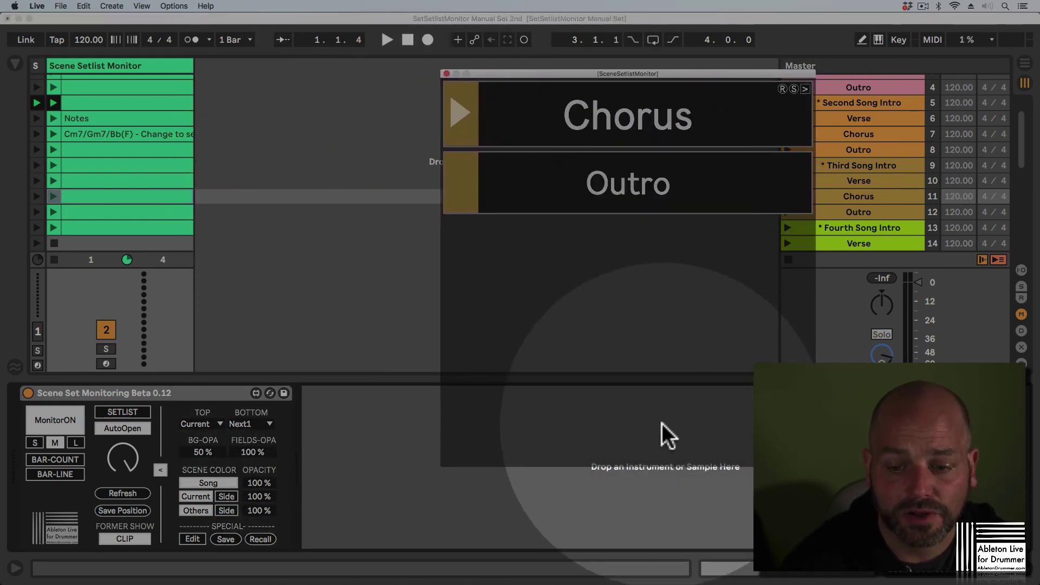
drag(556, 75, 432, 35)
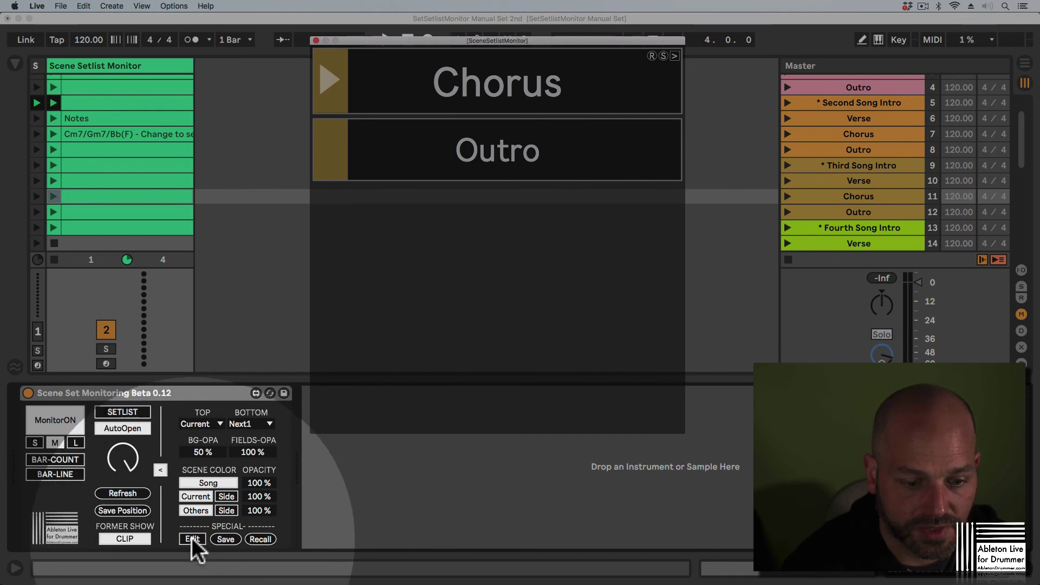
In Edit mode, shrink the monitor window to the Chorus and Outro fields, then Save it.
click(192, 537)
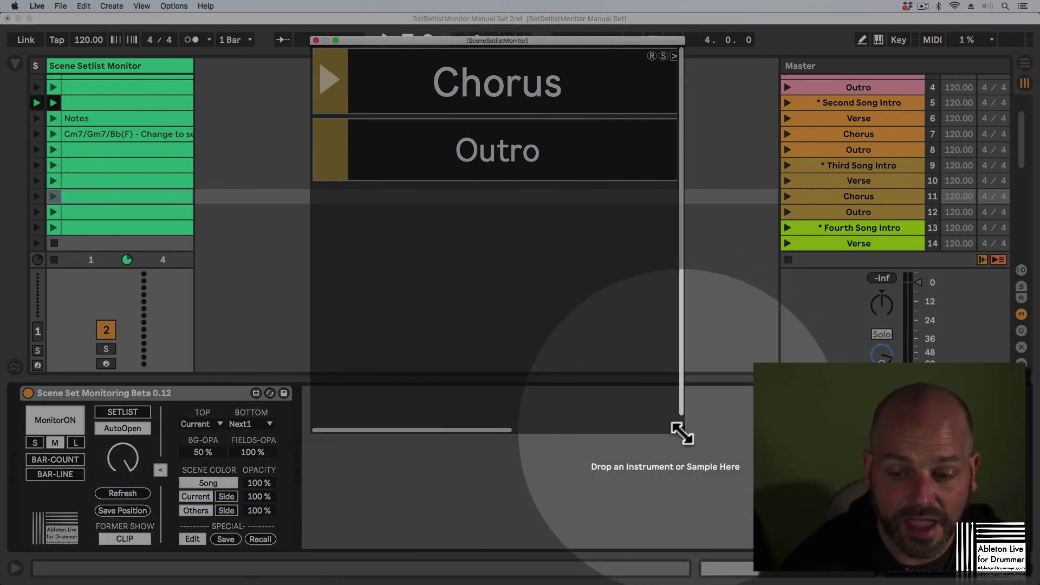
drag(680, 430, 690, 188)
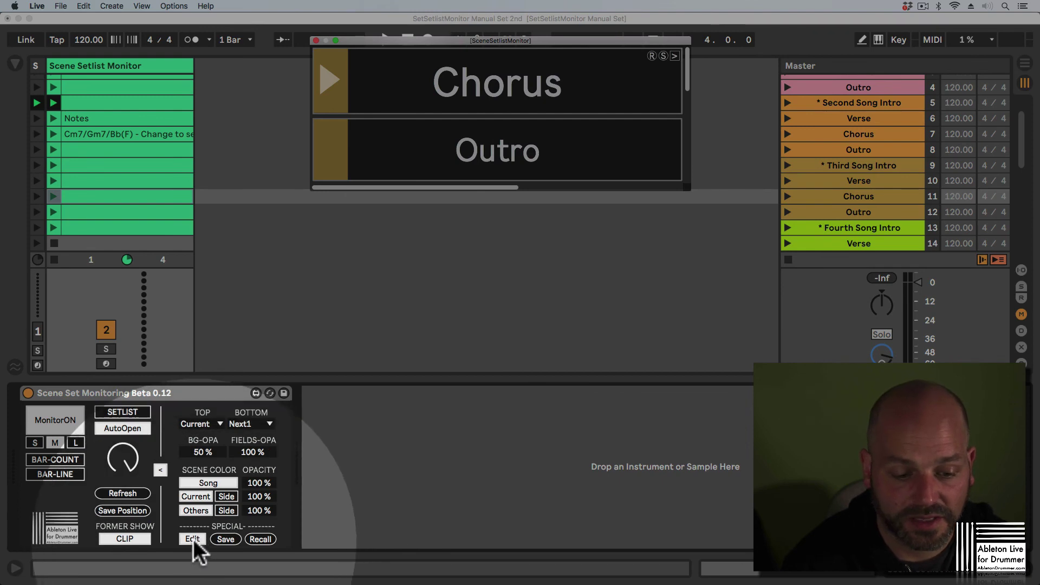
click(192, 538)
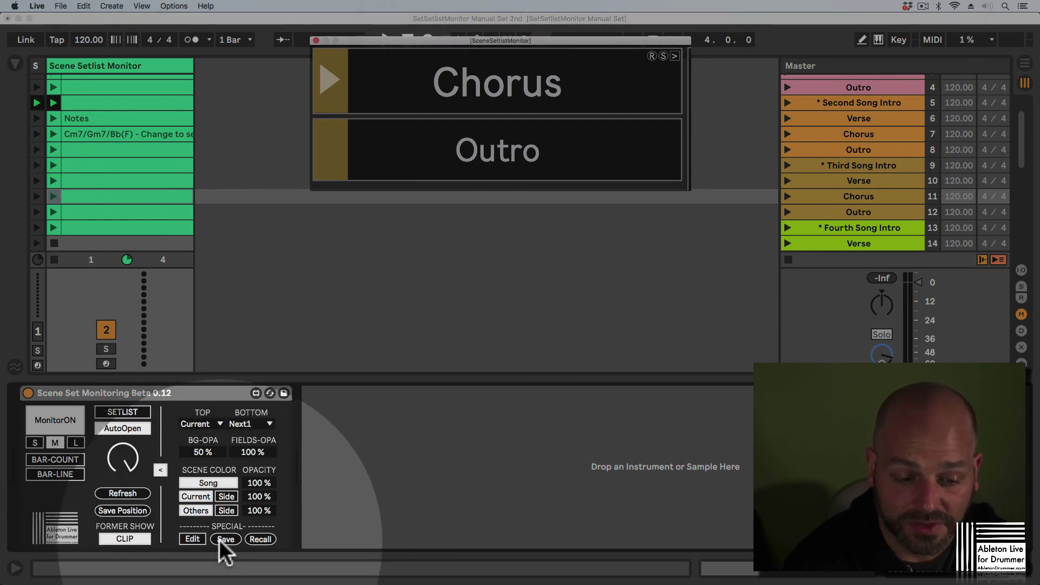
click(219, 539)
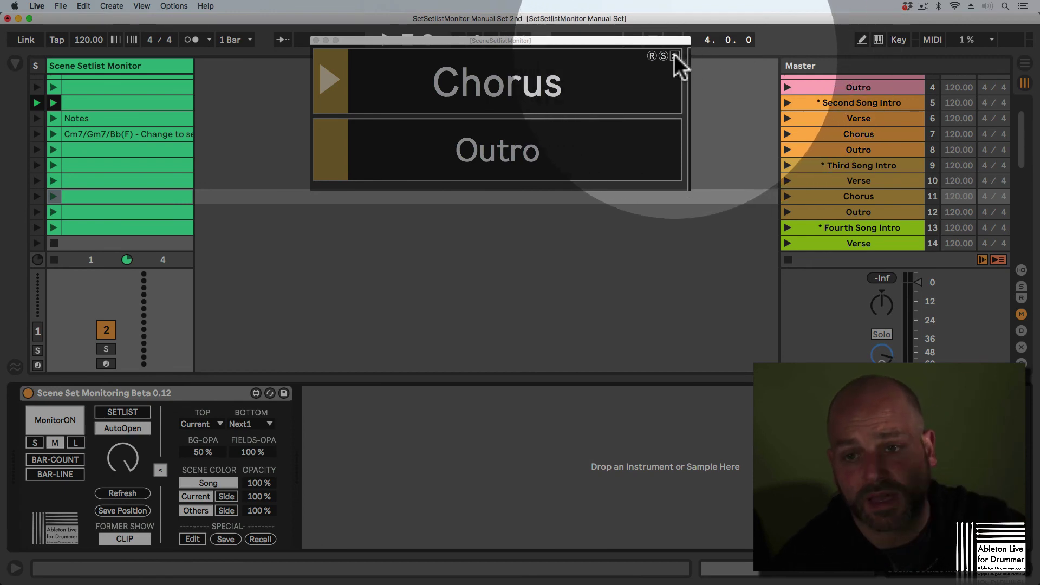
click(675, 56)
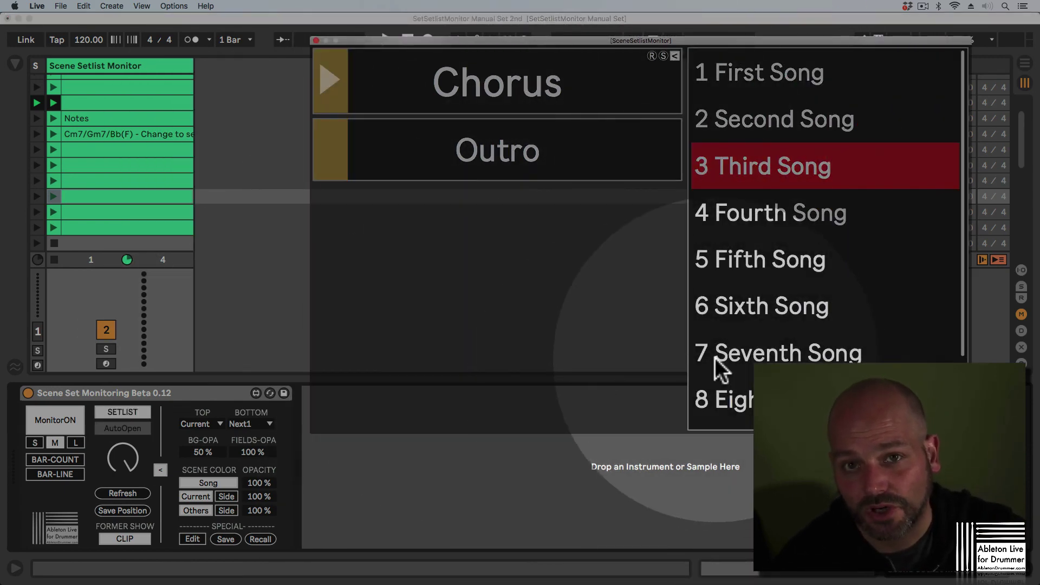
click(675, 56)
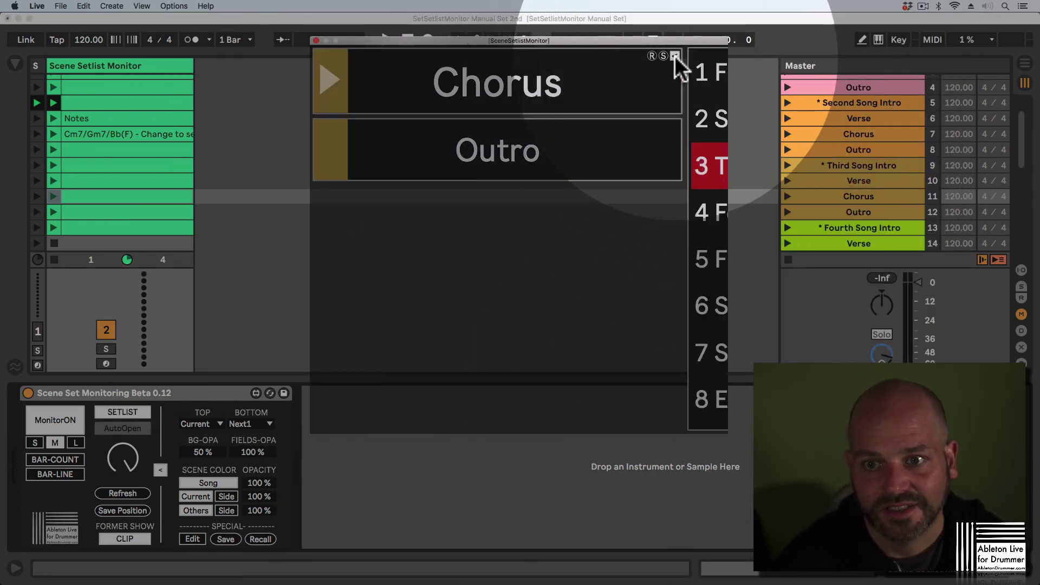
click(675, 56)
click(676, 55)
click(675, 55)
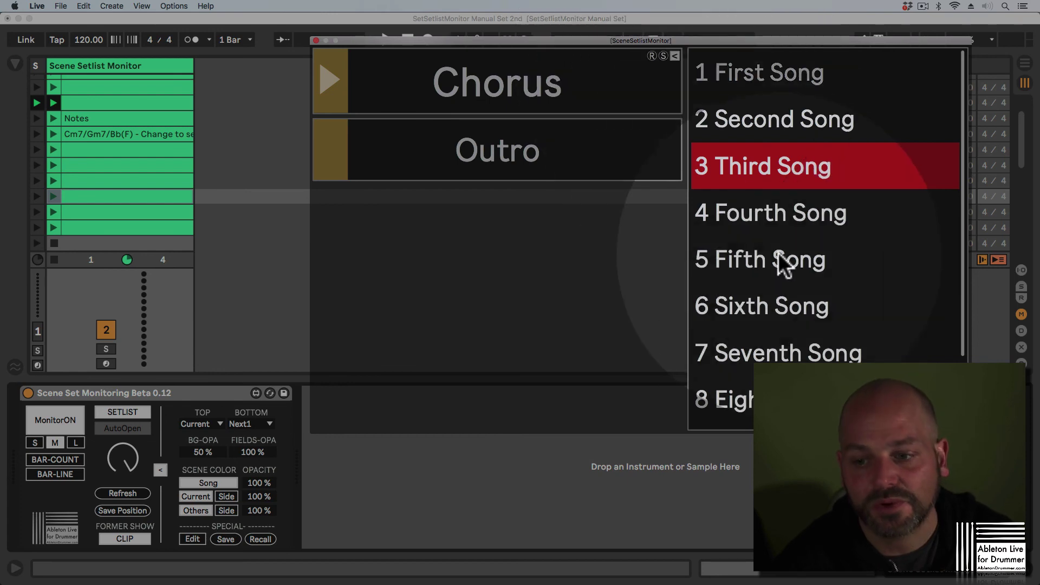
scroll(785, 261, down, 2)
scroll(788, 266, up, 2)
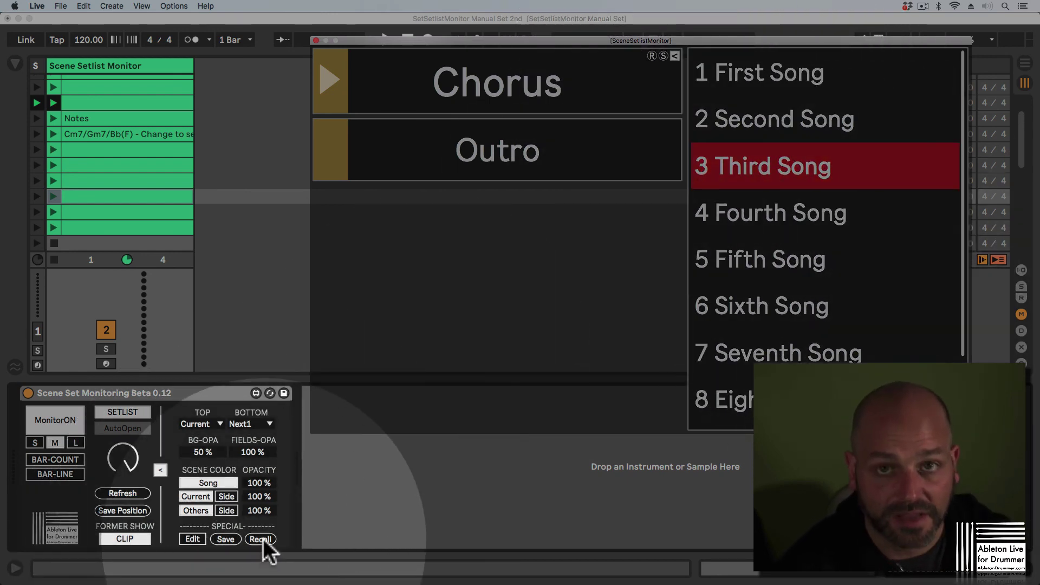
click(261, 537)
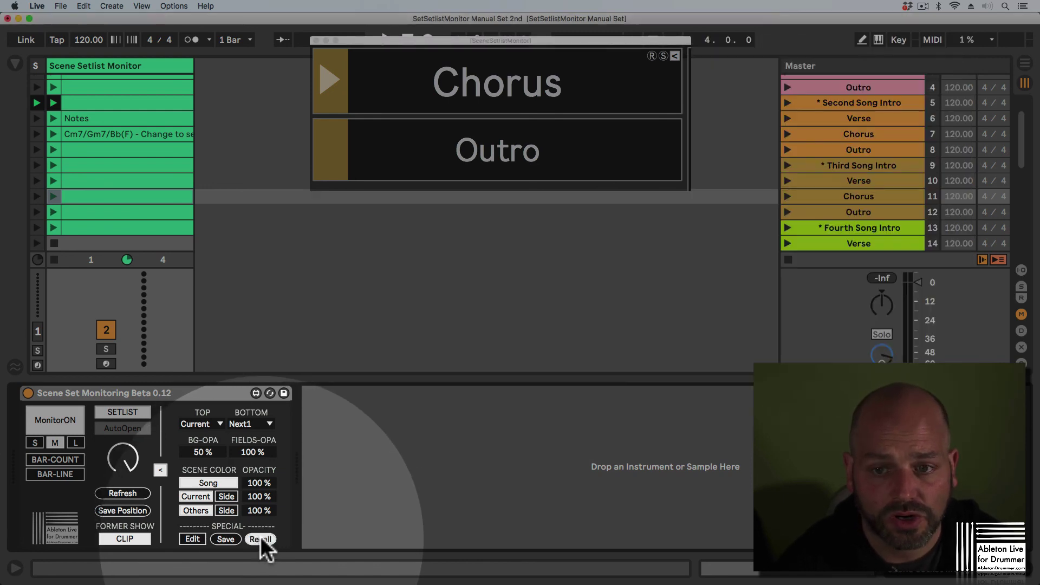
click(573, 366)
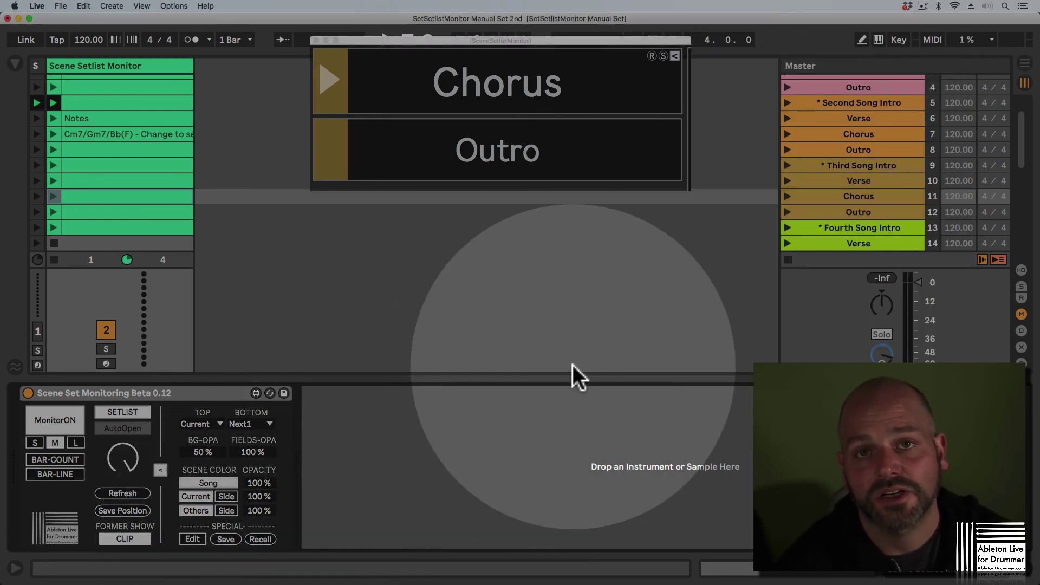